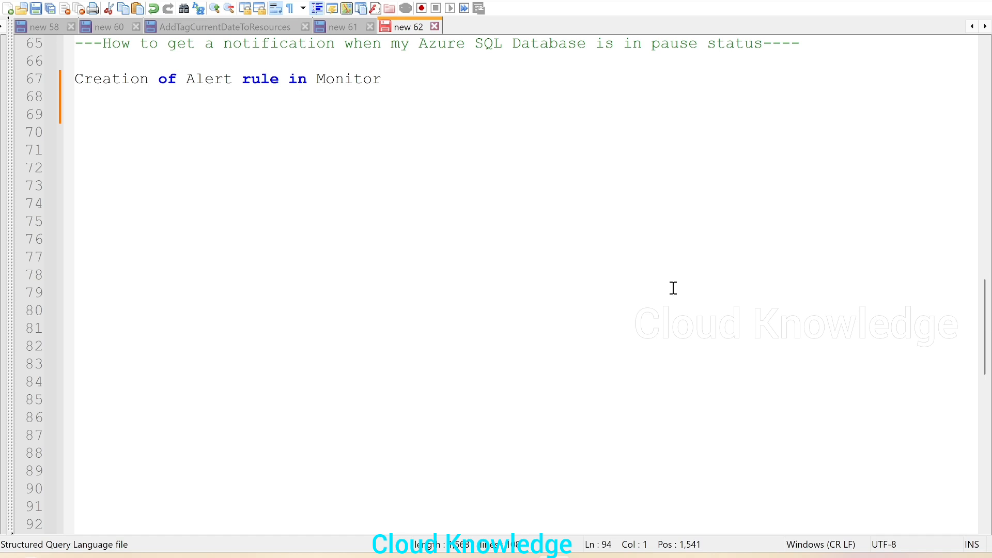
# Highlight 'Alert rule' in the Notepad++ note, then switch to the cksqldb database page in Chrome.
pyautogui.moveTo(187, 78); pyautogui.dragTo(284, 76)
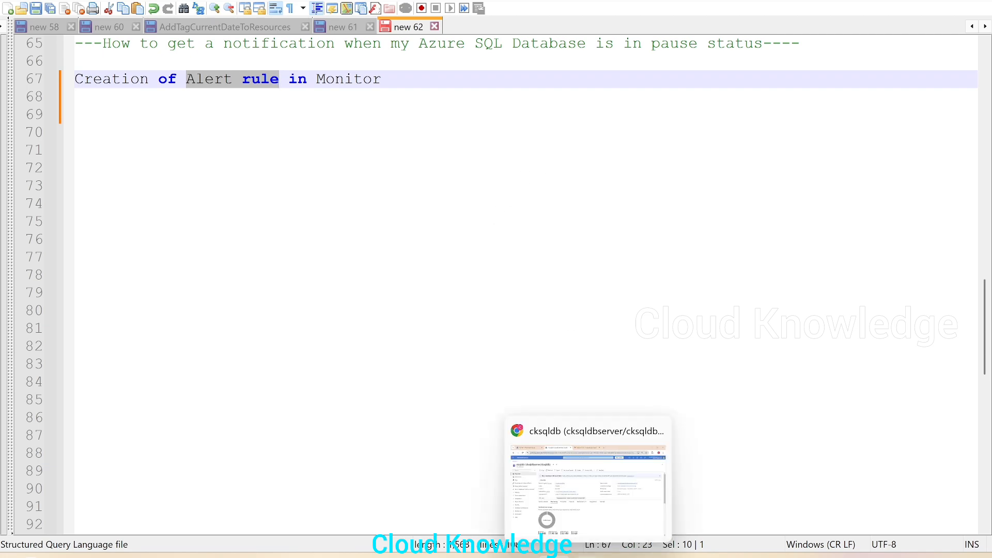
pyautogui.click(546, 523)
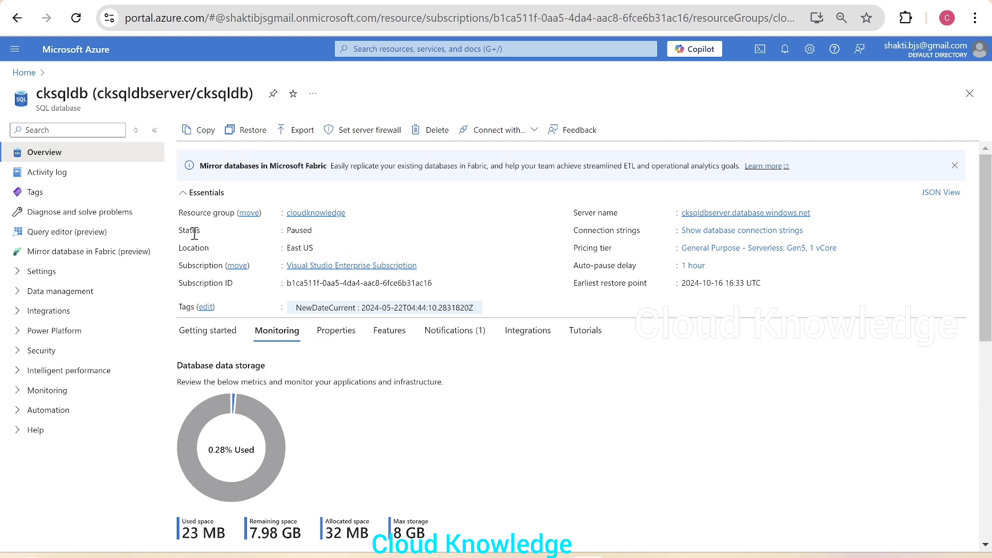
# Highlight cksqldb's Paused status, then expand the Monitoring section of the database menu.
pyautogui.moveTo(174, 231); pyautogui.dragTo(328, 228)
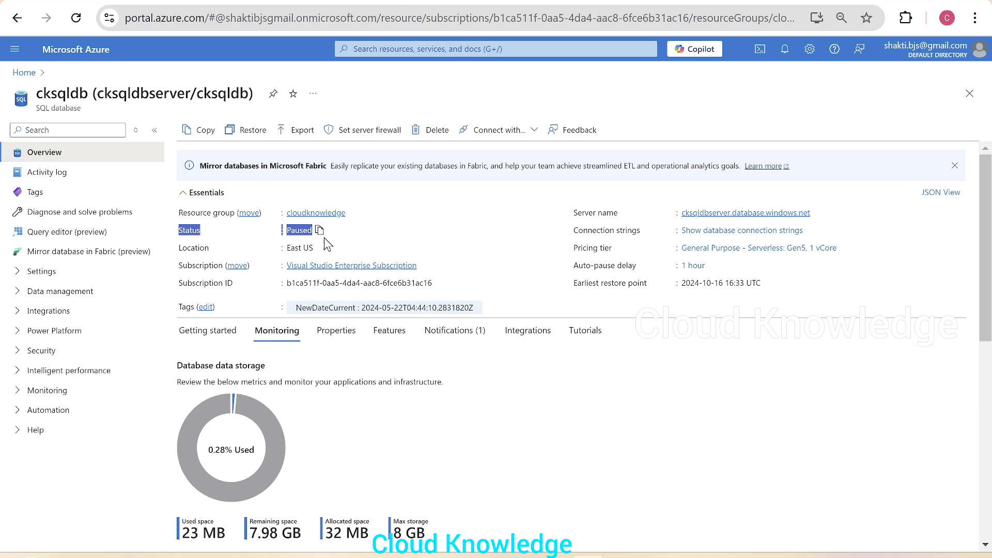
pyautogui.click(584, 448)
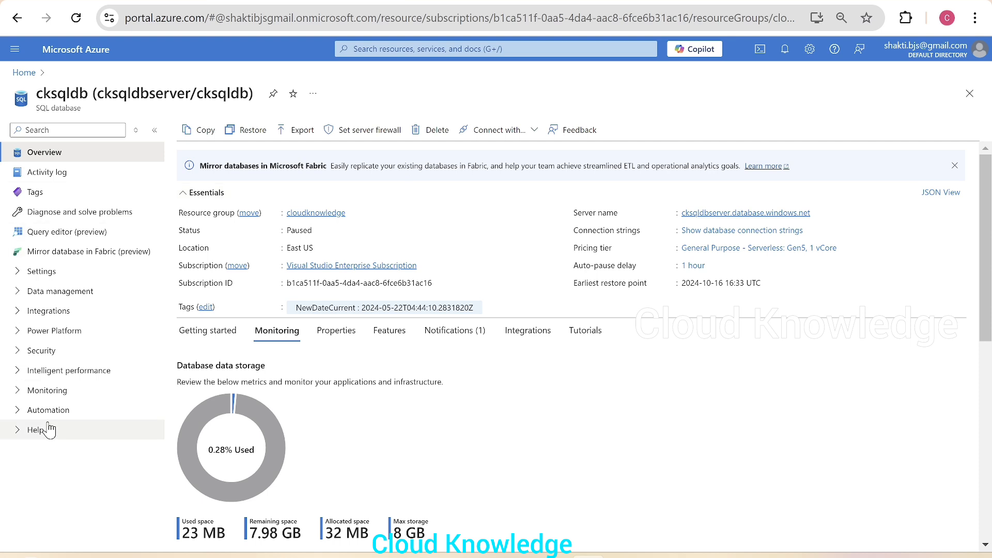
pyautogui.click(72, 390)
# Go to cksqldb's Monitoring > Alerts page and drop down the Create menu.
pyautogui.moveTo(262, 426)
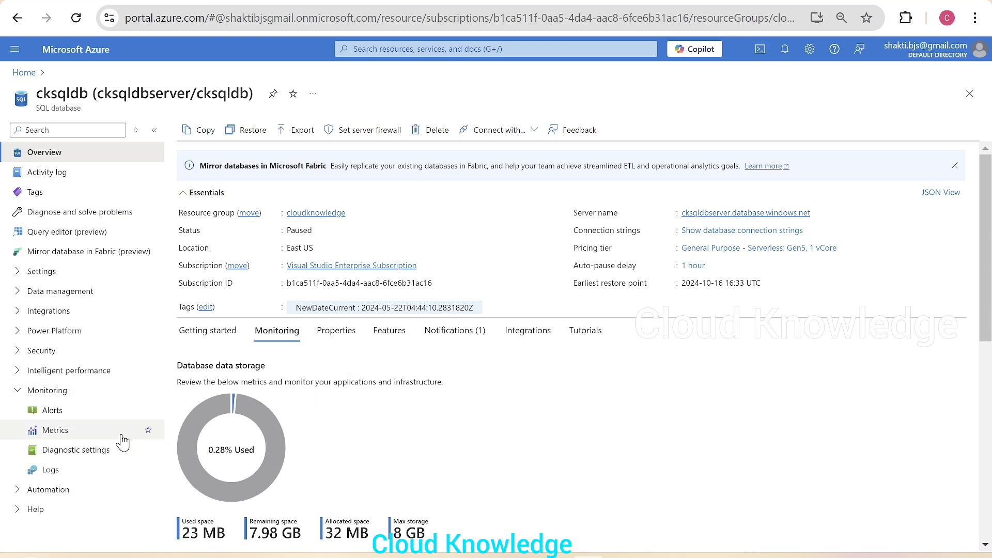
pyautogui.click(83, 413)
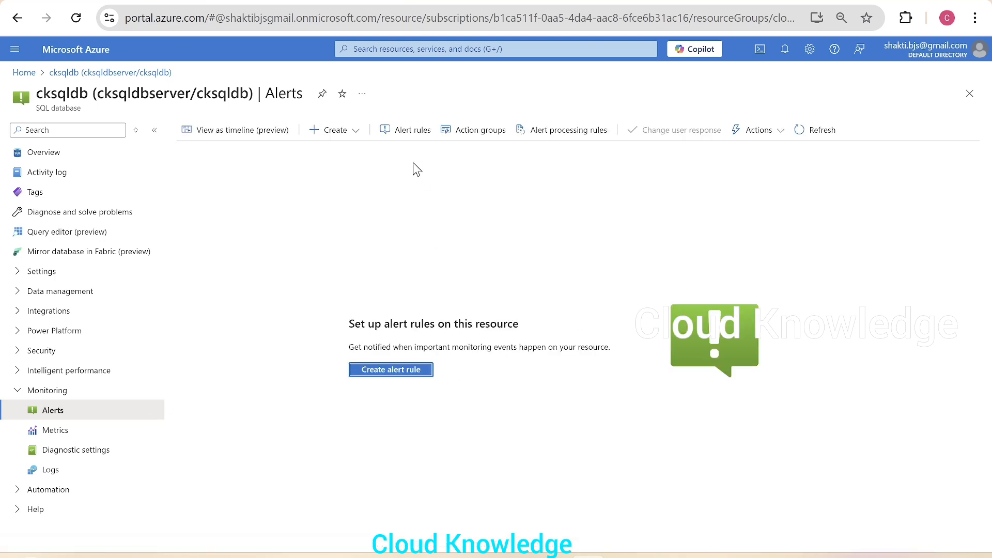
pyautogui.click(335, 134)
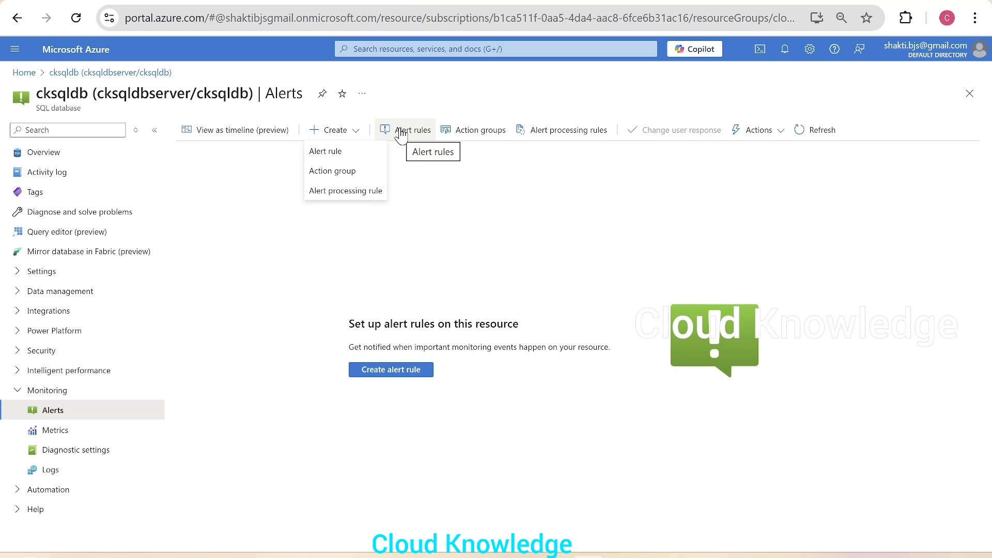
# Start a new alert rule, verify its cksqldb scope, and bring up the Condition signal list.
pyautogui.click(345, 153)
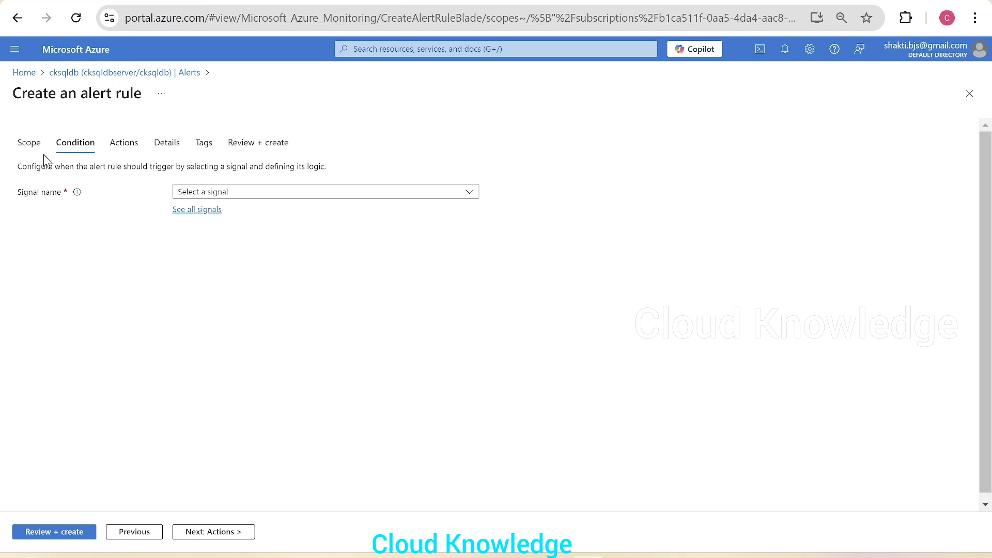
pyautogui.click(29, 144)
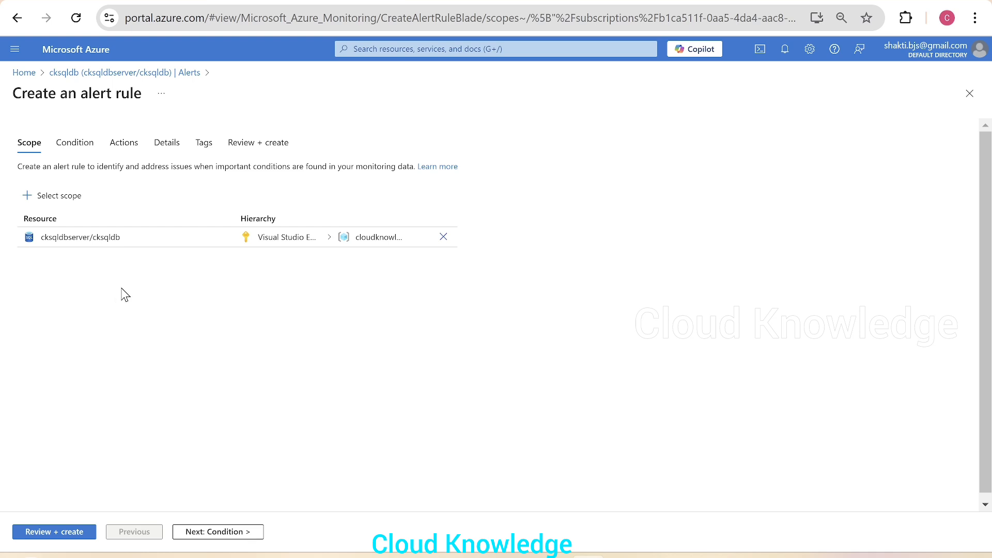
pyautogui.click(82, 143)
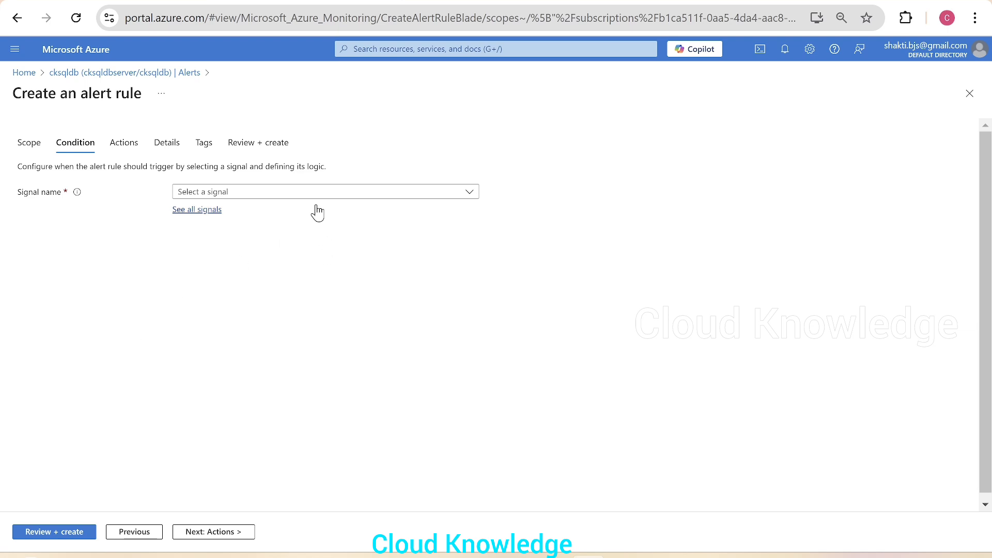
pyautogui.click(235, 193)
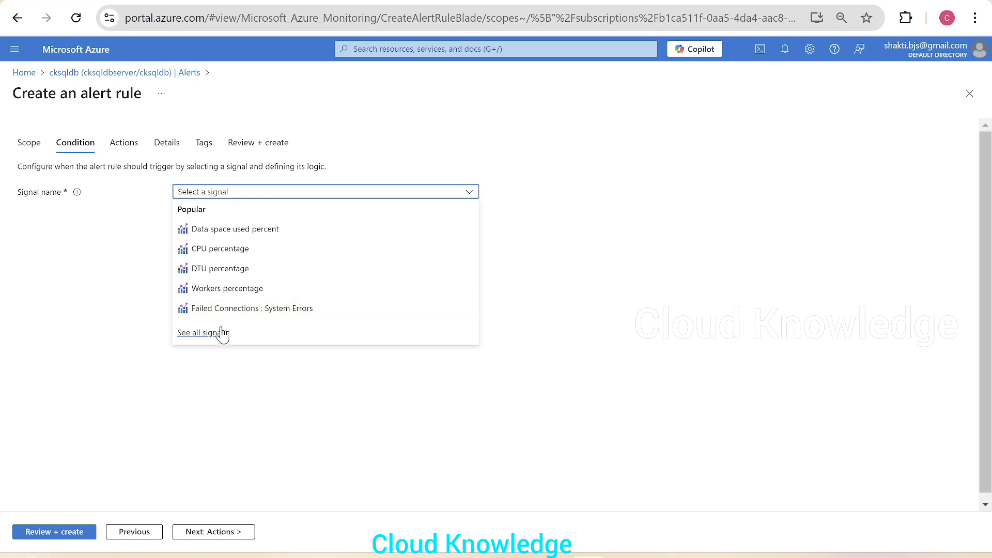
# Browse all available signals and choose Successful Connections as the condition metric.
pyautogui.click(204, 333)
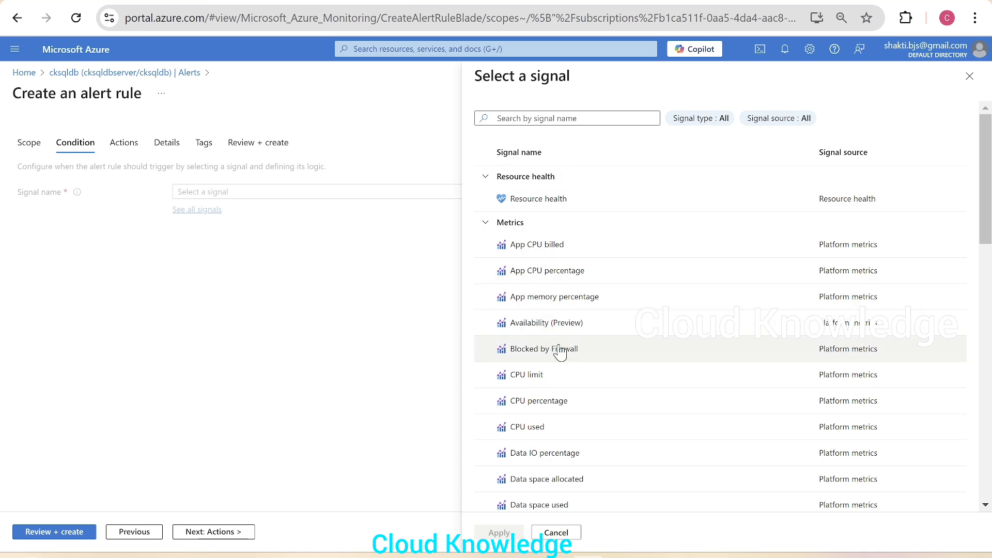
pyautogui.scroll(-3, 515, 421)
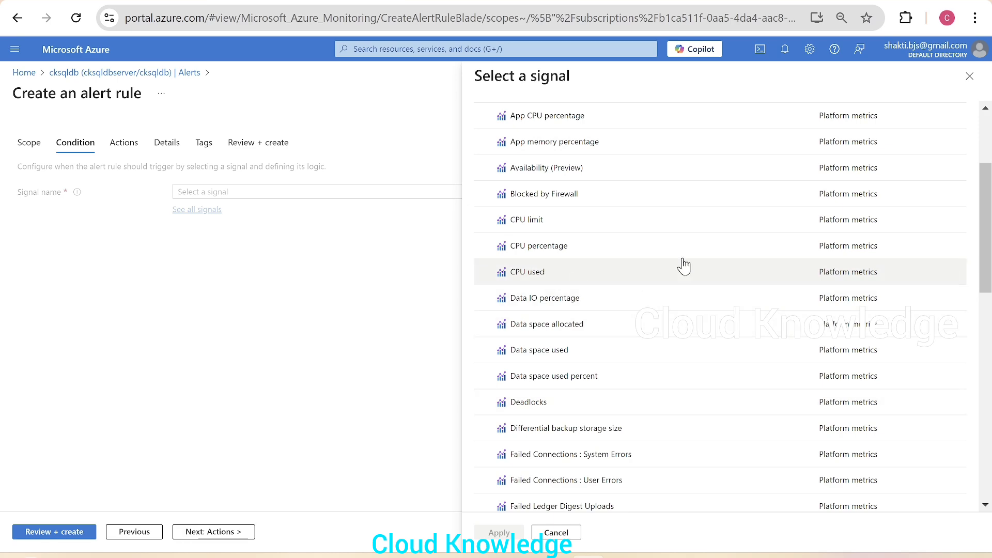
pyautogui.scroll(-5, 648, 455)
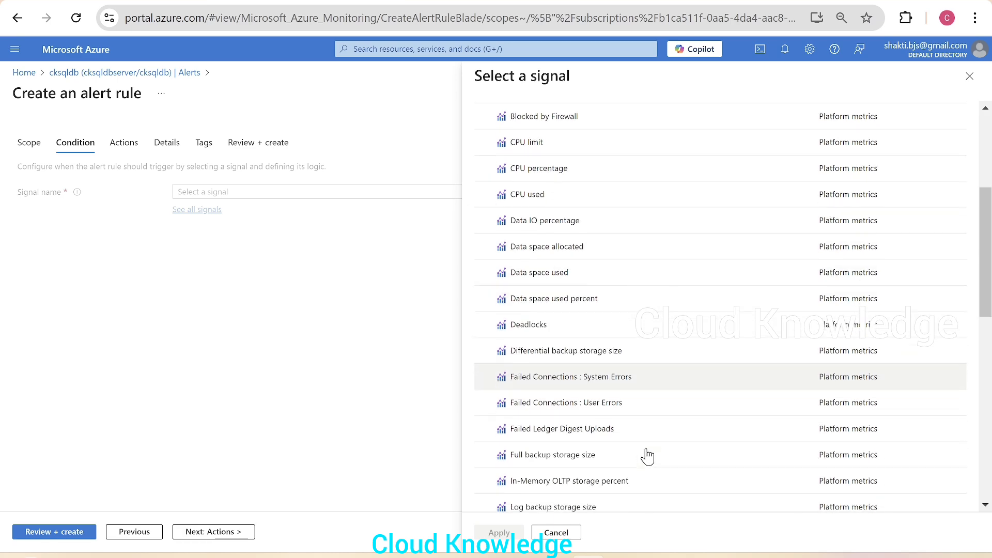
pyautogui.scroll(-3, 647, 456)
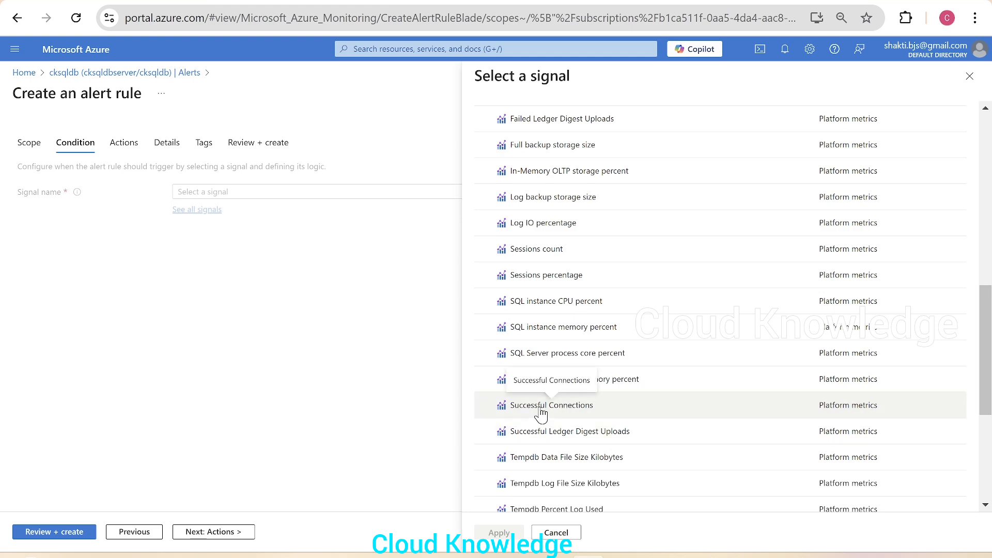
pyautogui.scroll(6, 540, 413)
pyautogui.scroll(7, 540, 413)
pyautogui.scroll(-9, 543, 412)
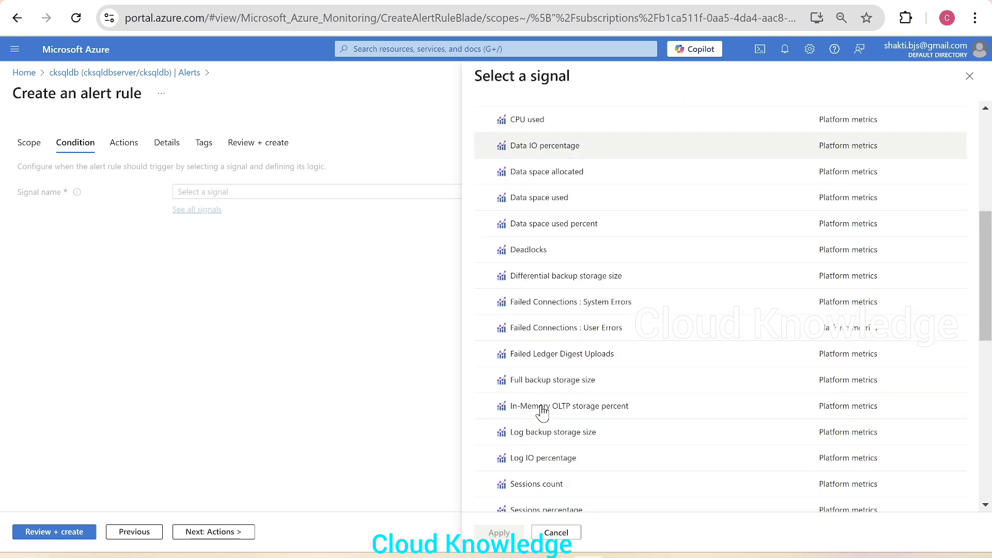
pyautogui.scroll(-3, 549, 414)
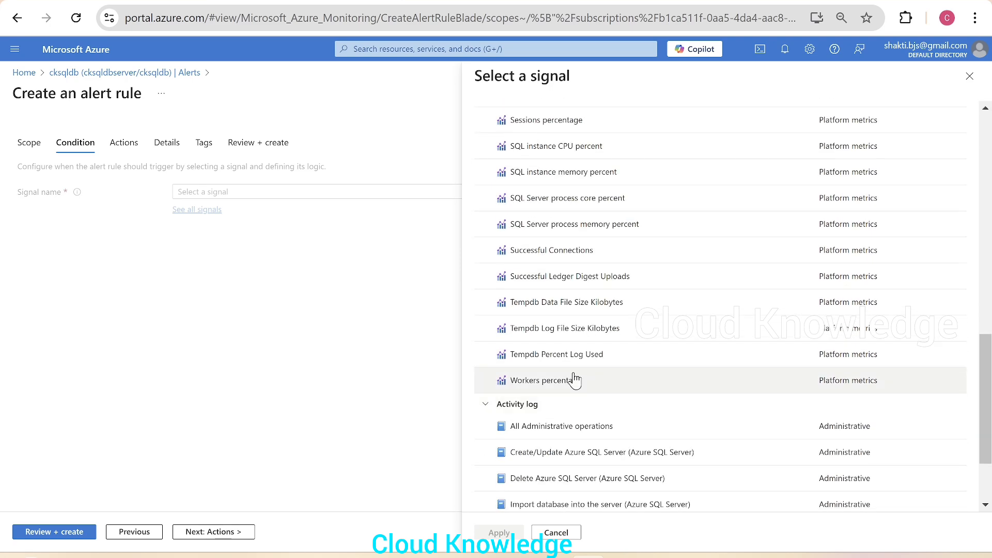
pyautogui.click(572, 258)
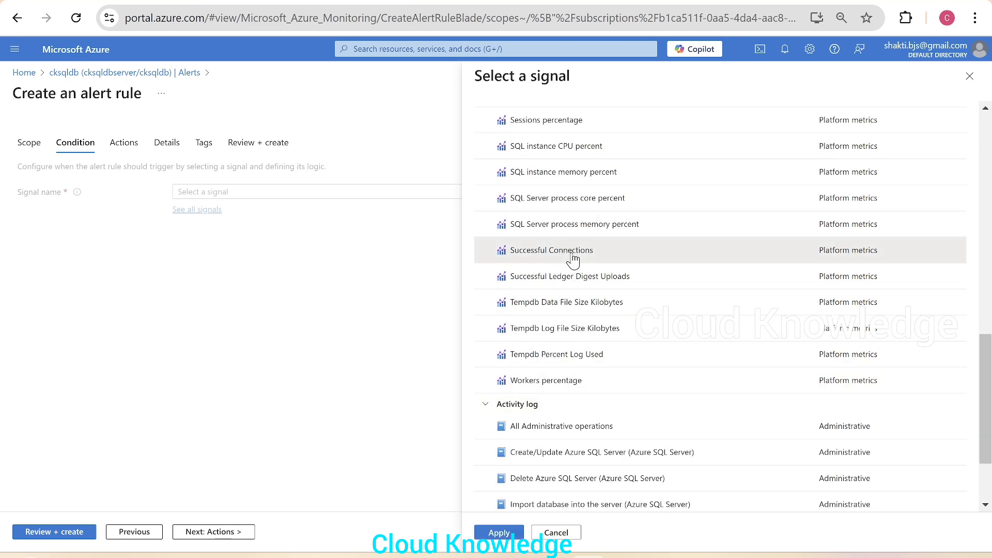
# Apply Successful Connections with operator 'Less than or equal to' and threshold 0.
pyautogui.click(497, 532)
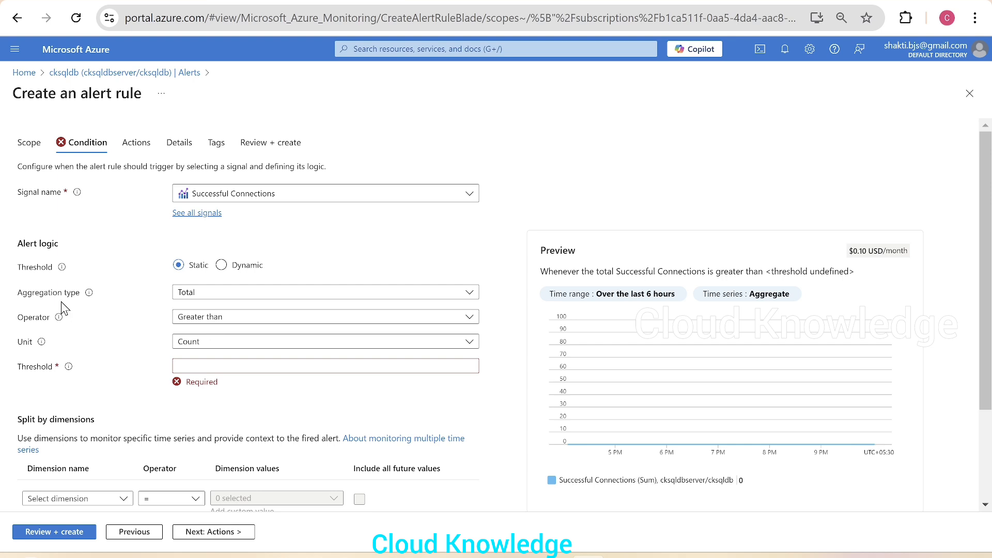
pyautogui.click(300, 326)
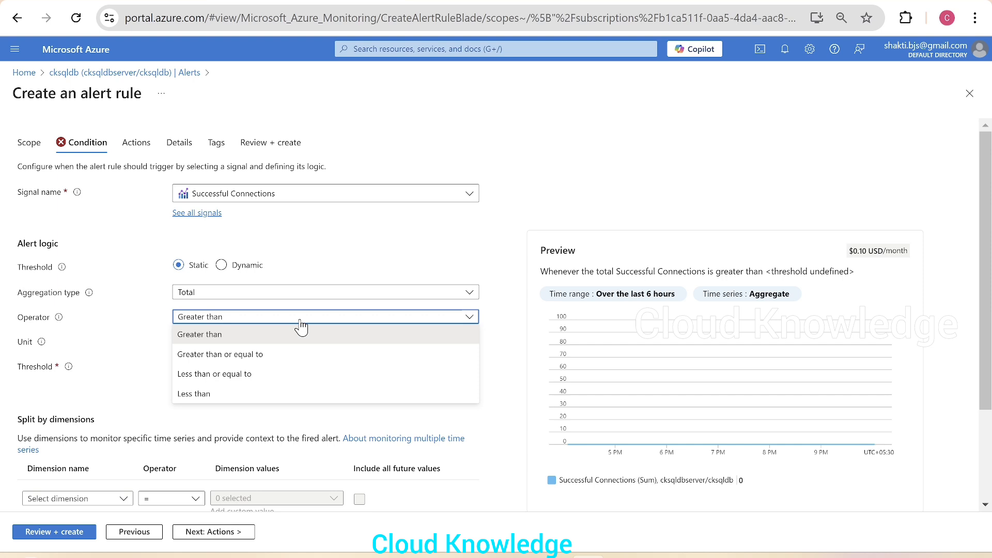
pyautogui.click(234, 375)
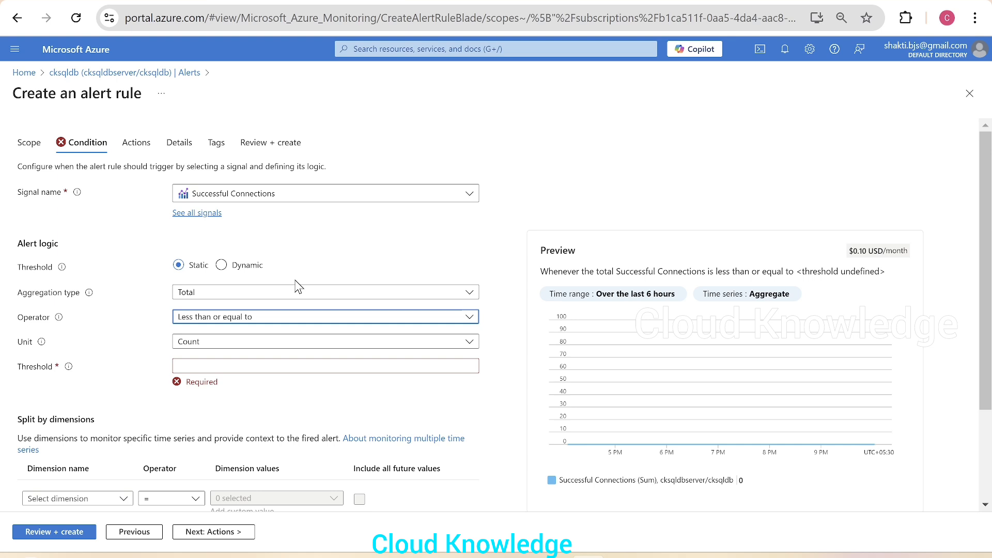
pyautogui.click(211, 363)
pyautogui.write('0')
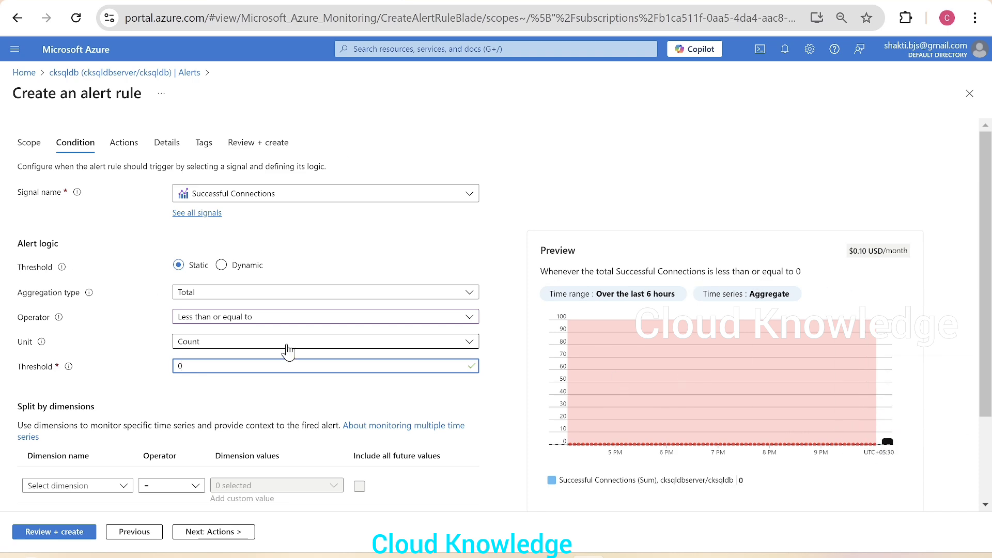
# Keep the check frequency at 1 minute and set the lookback period to 1 minute.
pyautogui.scroll(-2, 288, 352)
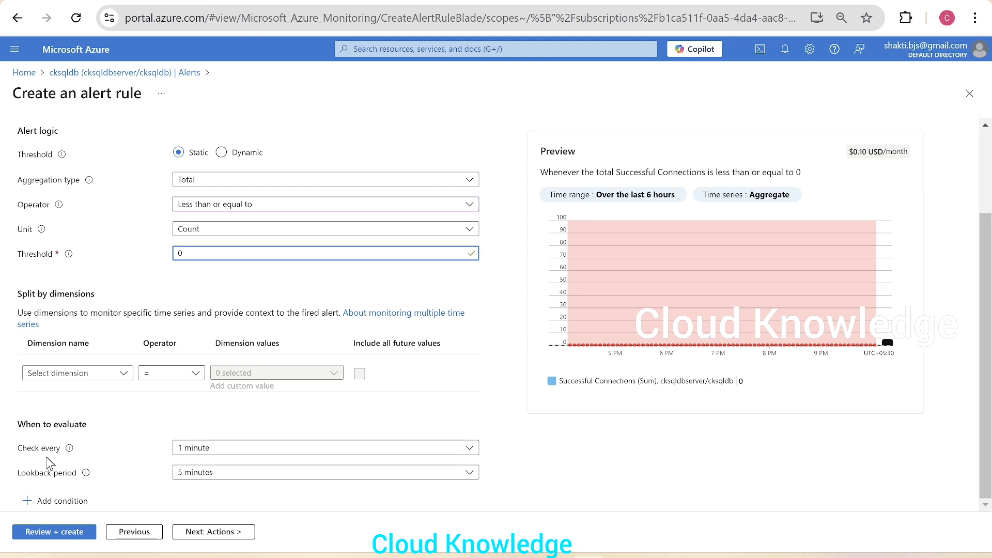
pyautogui.moveTo(70, 452)
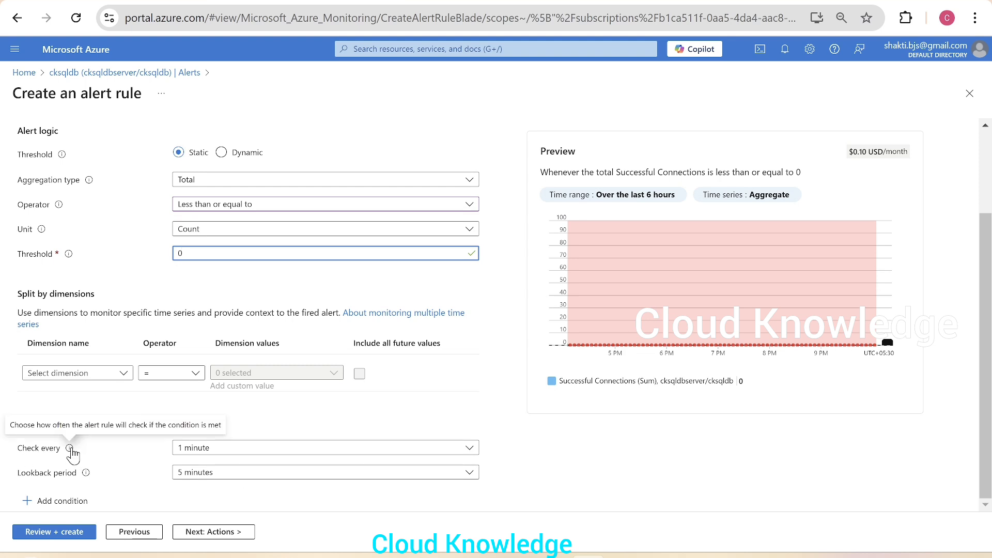
pyautogui.click(263, 455)
pyautogui.click(127, 455)
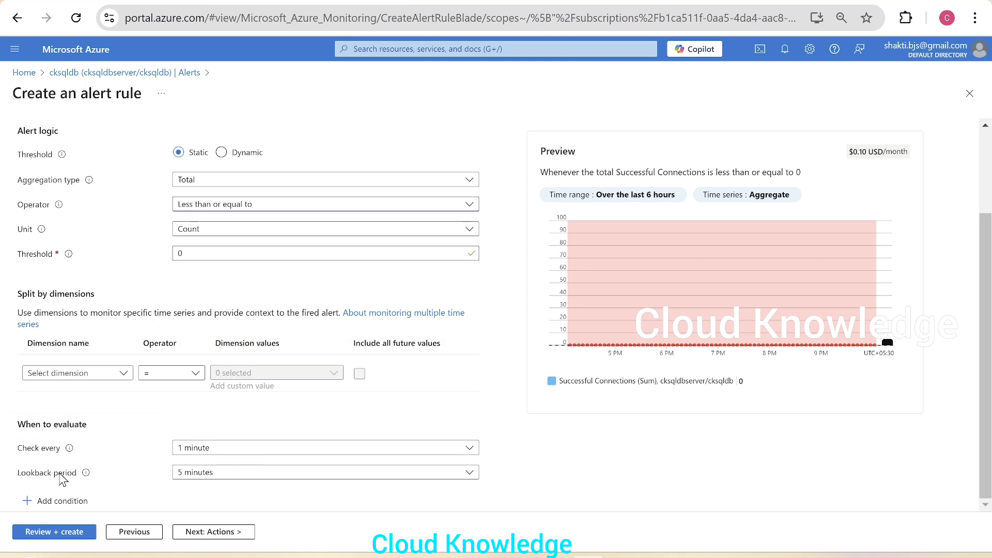
pyautogui.moveTo(88, 477)
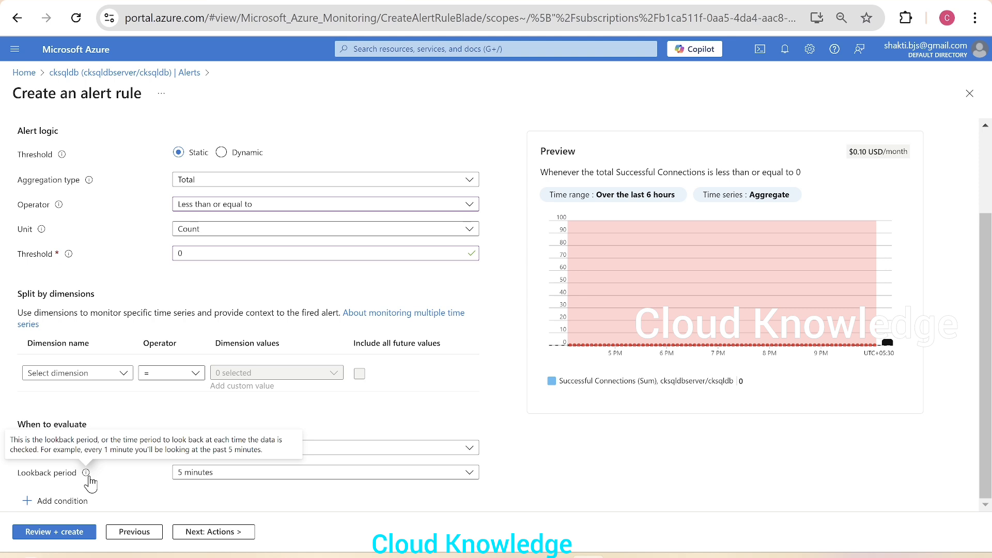
pyautogui.click(253, 478)
pyautogui.click(217, 314)
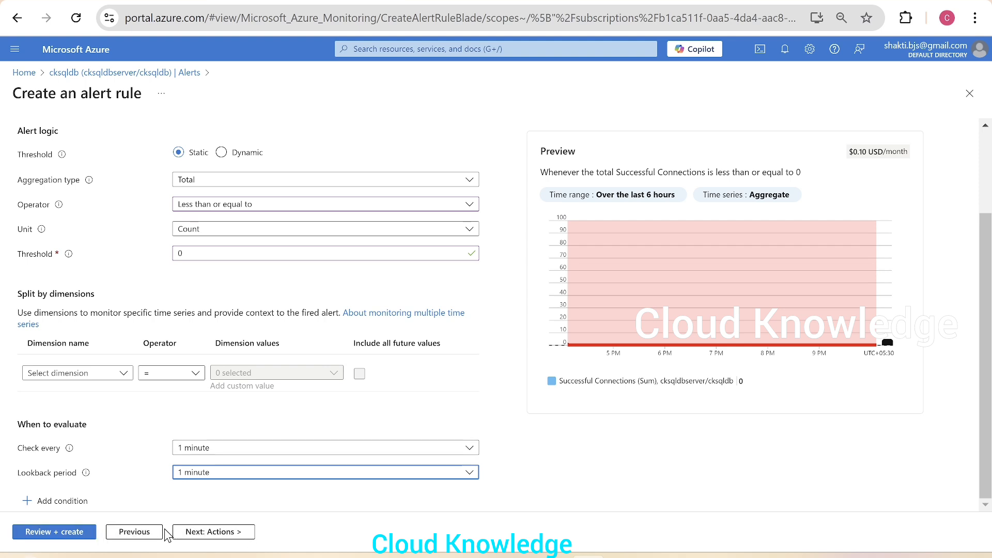
# On the Actions step, name the quick action group PAUSED CKSQLDB and fill its display name.
pyautogui.click(218, 532)
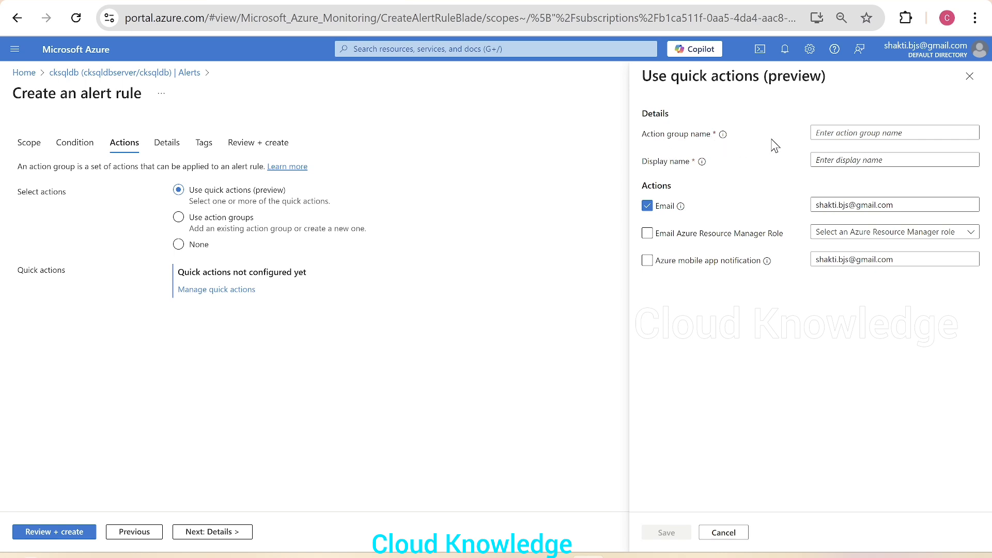
pyautogui.click(838, 131)
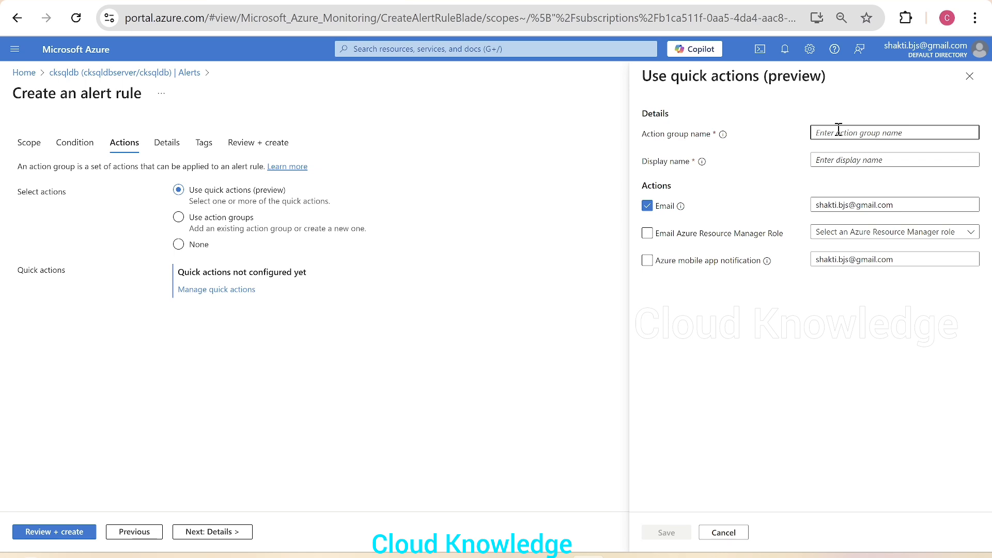
pyautogui.write('PAUSED CKSQLDB')
pyautogui.moveTo(891, 133); pyautogui.dragTo(807, 132)
pyautogui.hotkey('ctrl', 'c')
pyautogui.click(865, 161)
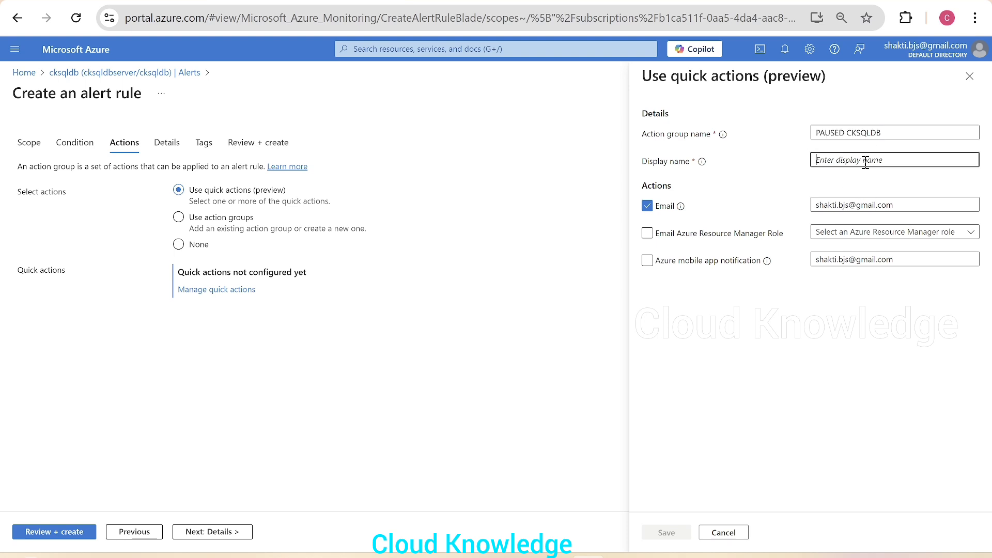
pyautogui.hotkey('ctrl', 'v')
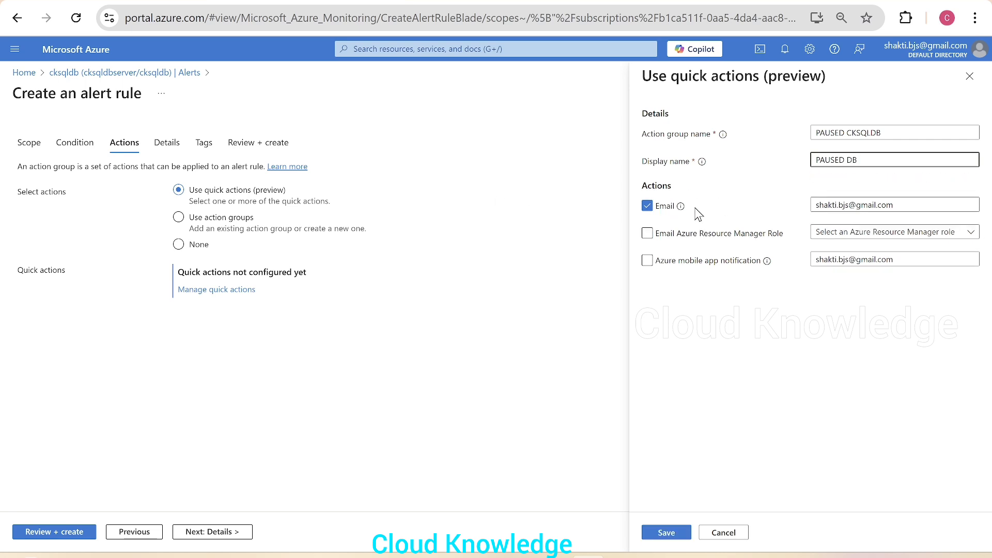
# Replace the recipient e-mail address, save the quick action group, and continue to Details.
pyautogui.doubleClick(849, 205)
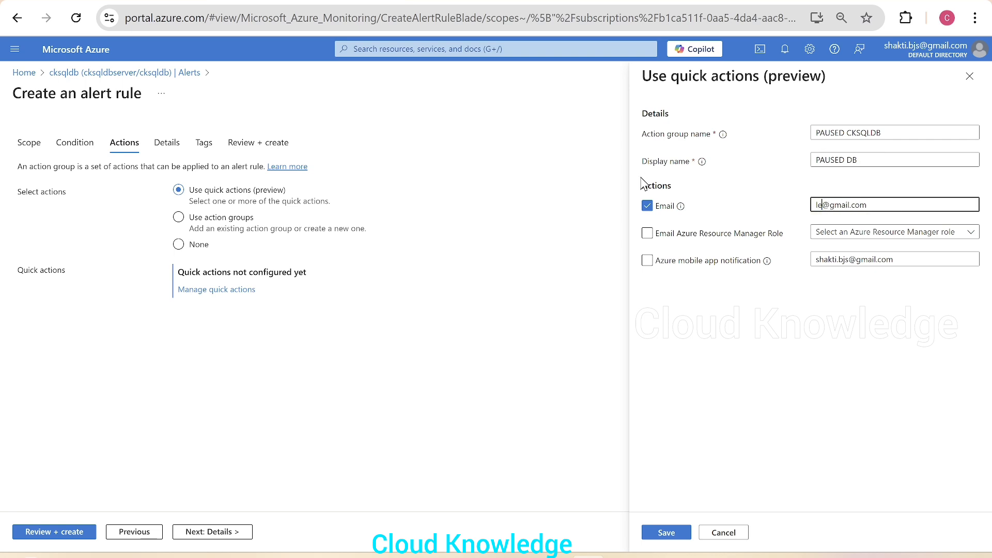
pyautogui.click(803, 394)
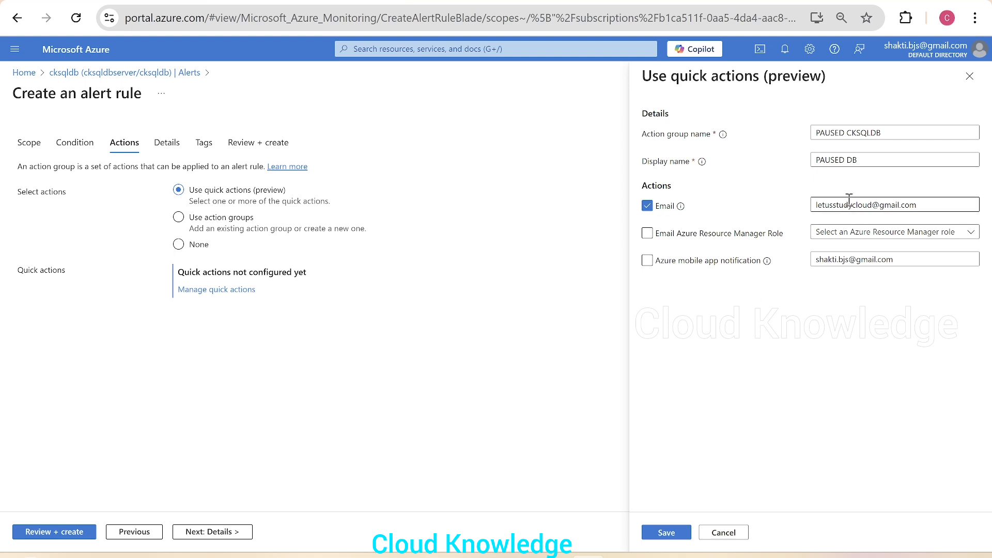
pyautogui.click(663, 537)
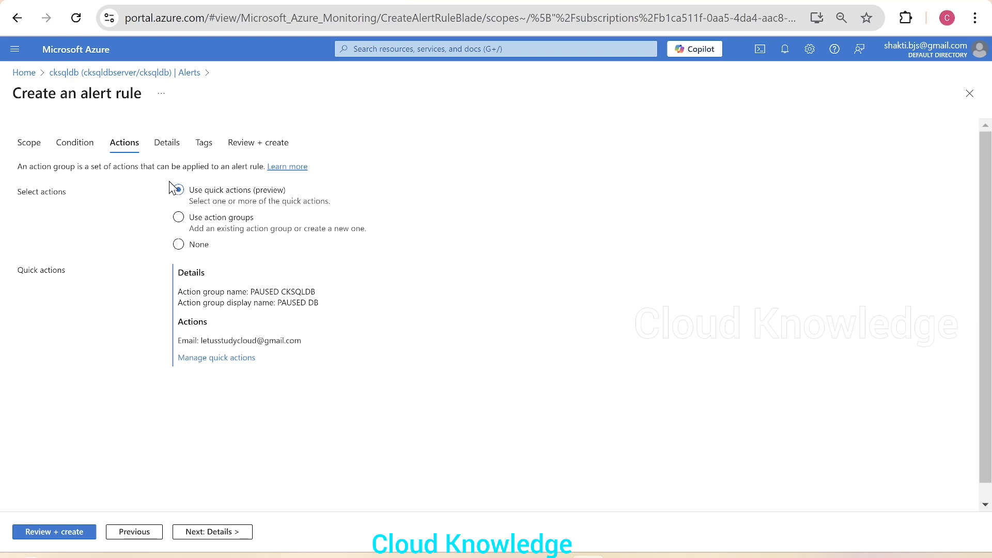
pyautogui.click(224, 534)
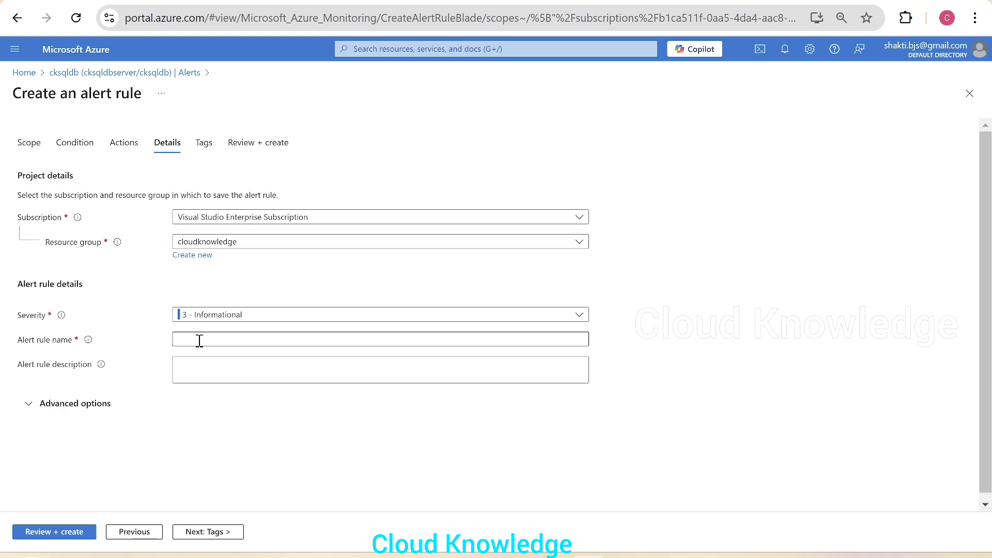
# Keep the alert rule's severity at 3 - Informational.
pyautogui.click(370, 320)
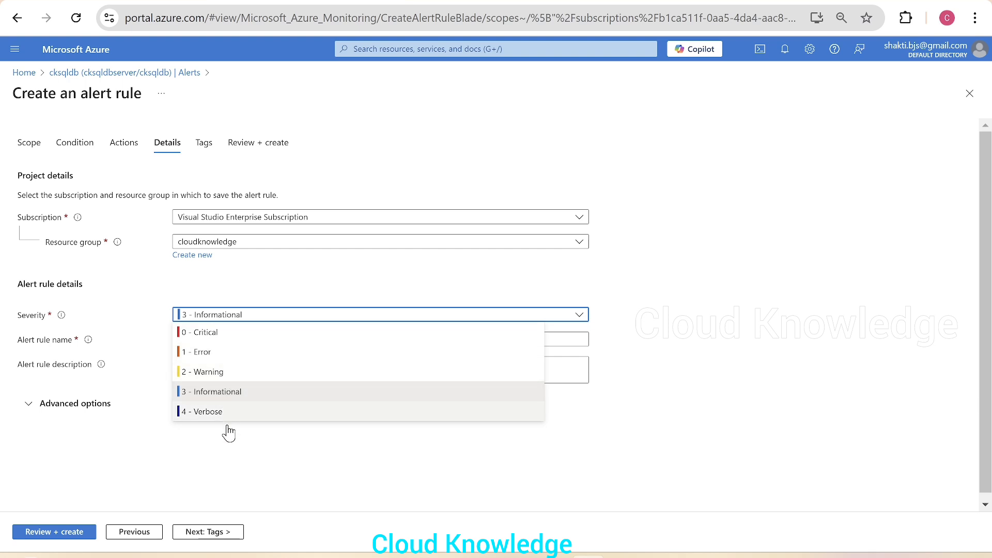
pyautogui.click(236, 451)
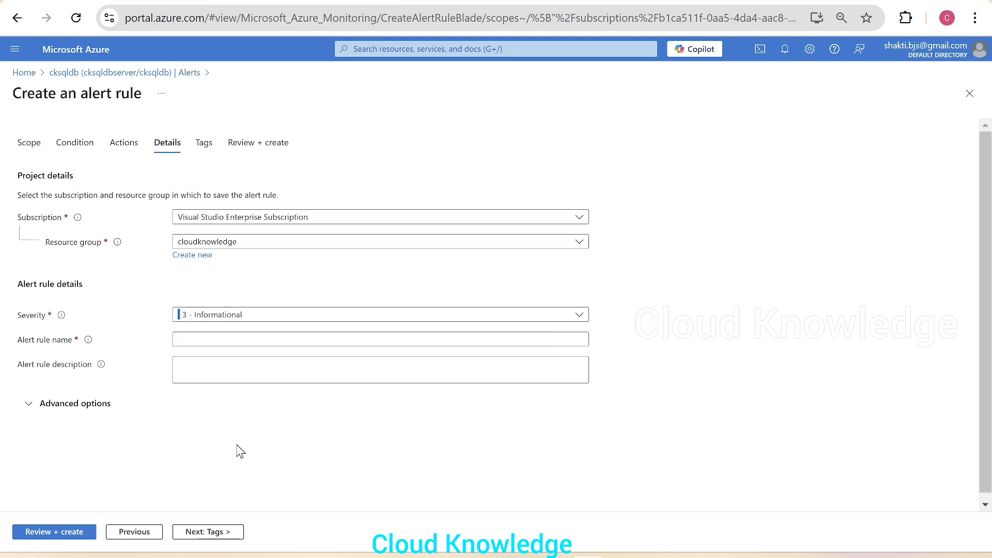
pyautogui.click(233, 315)
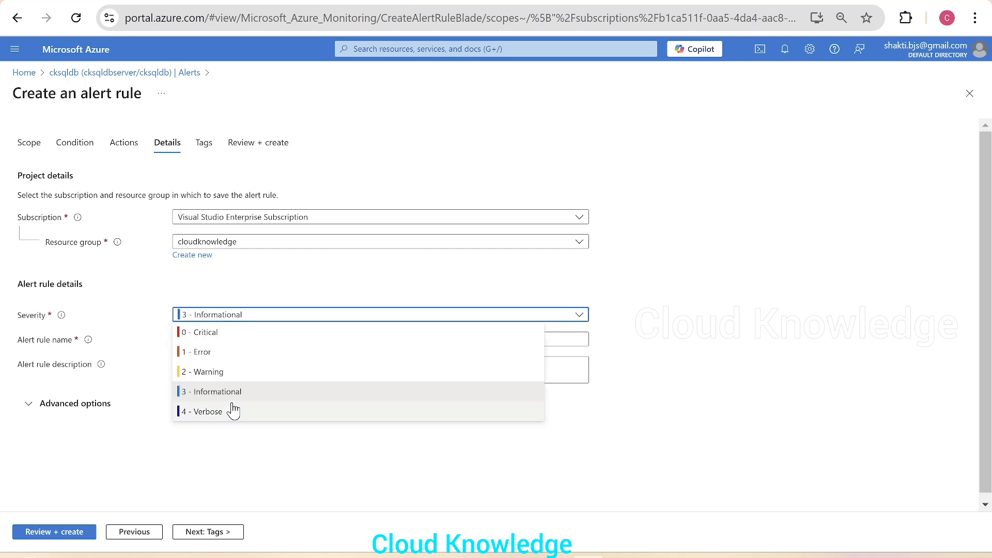
pyautogui.click(189, 455)
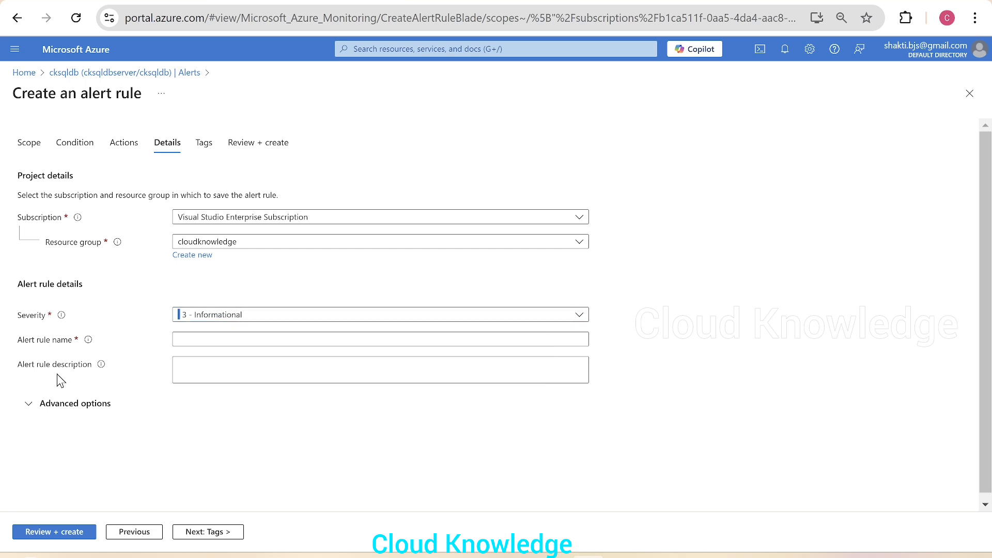
# Paste PAUSED CKSQLDB as rule name and description, then advance through Tags to Review + create.
pyautogui.click(206, 344)
pyautogui.click(208, 341)
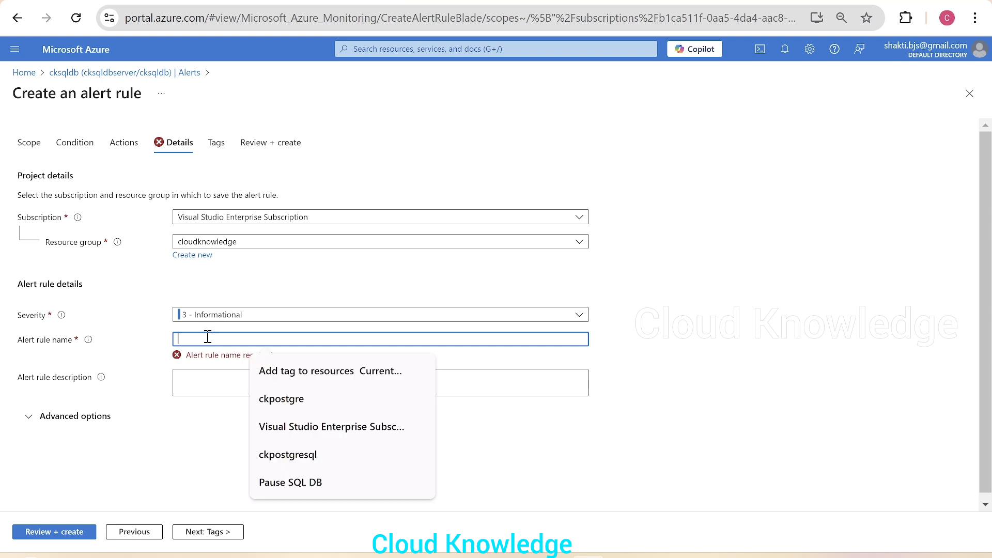
pyautogui.hotkey('ctrl', 'v')
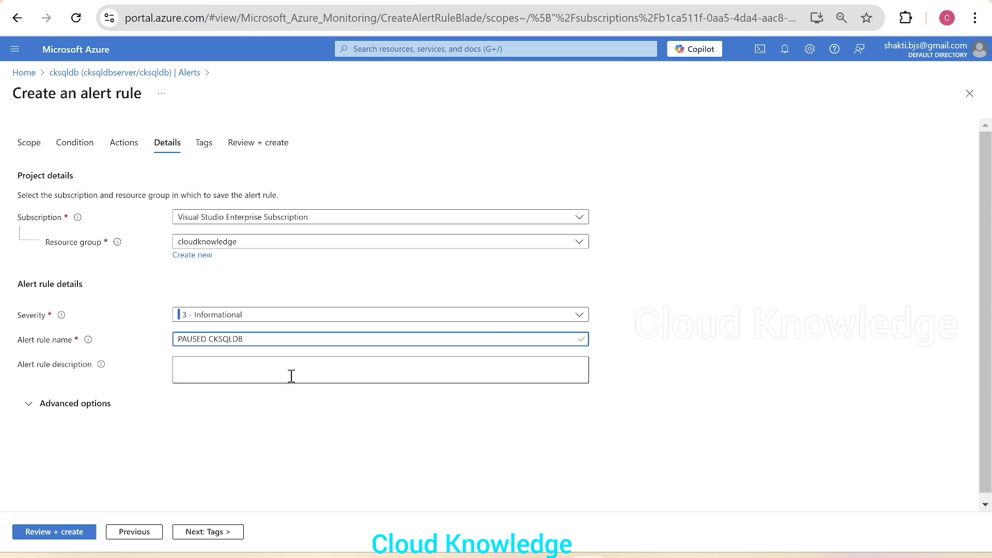
pyautogui.click(296, 378)
pyautogui.hotkey('ctrl', 'v')
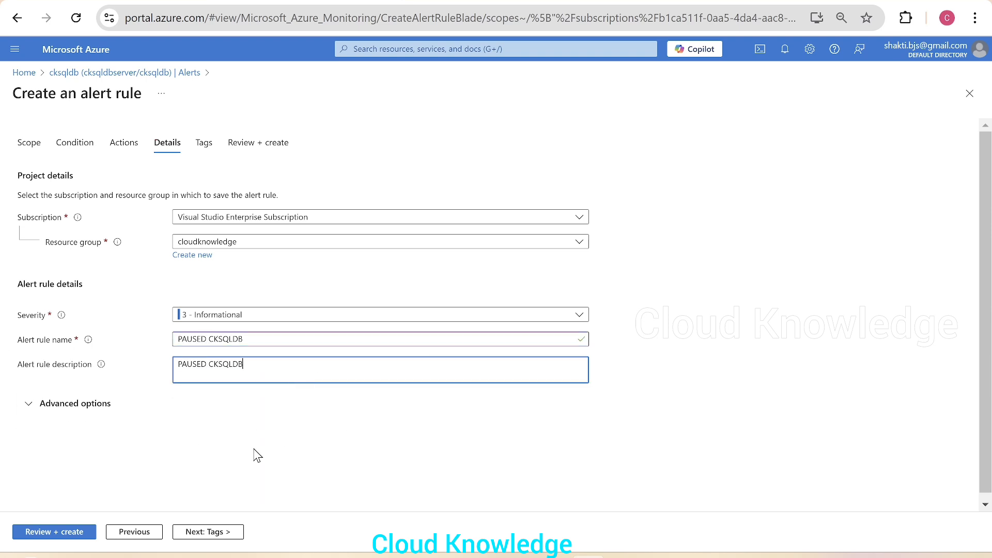
pyautogui.click(207, 534)
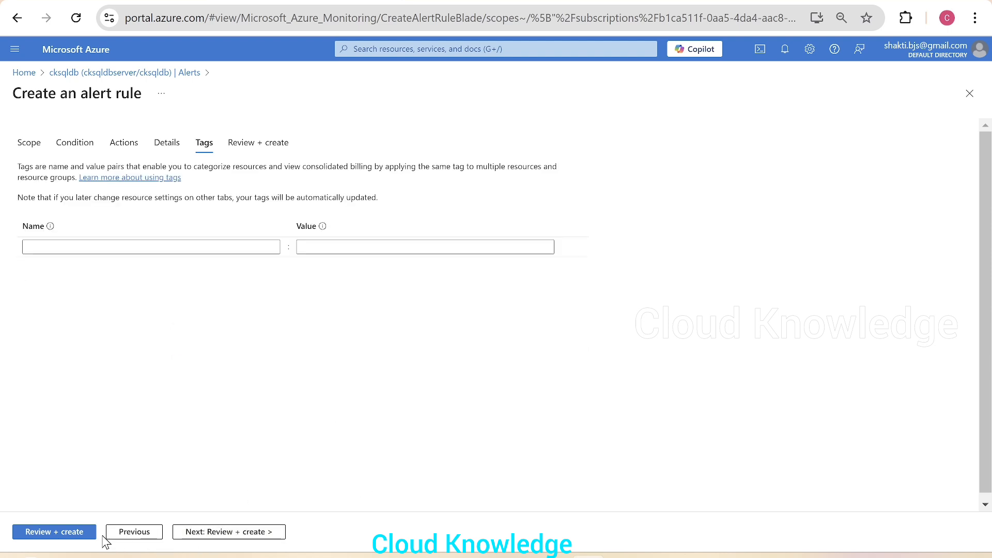
pyautogui.click(202, 536)
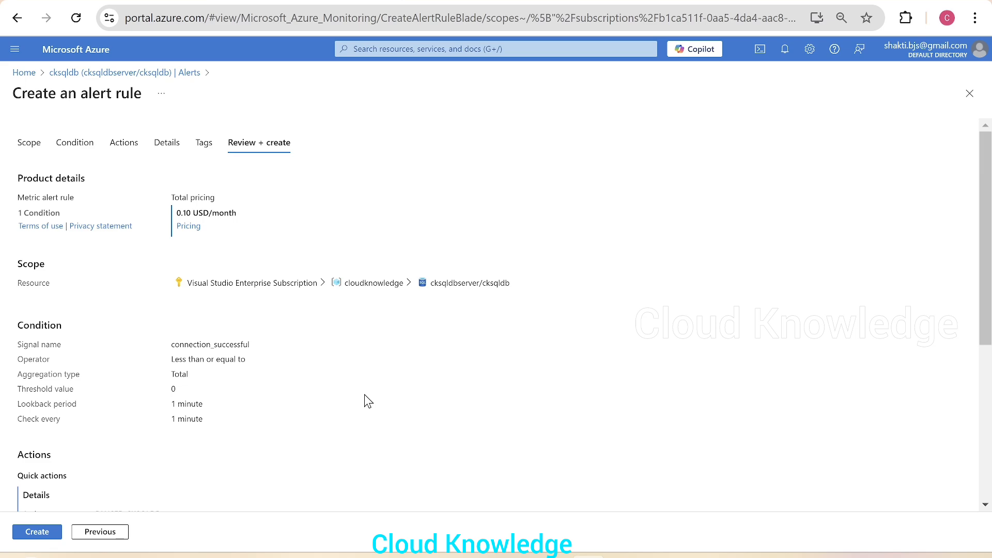
pyautogui.scroll(-5, 281, 435)
pyautogui.scroll(5, 283, 437)
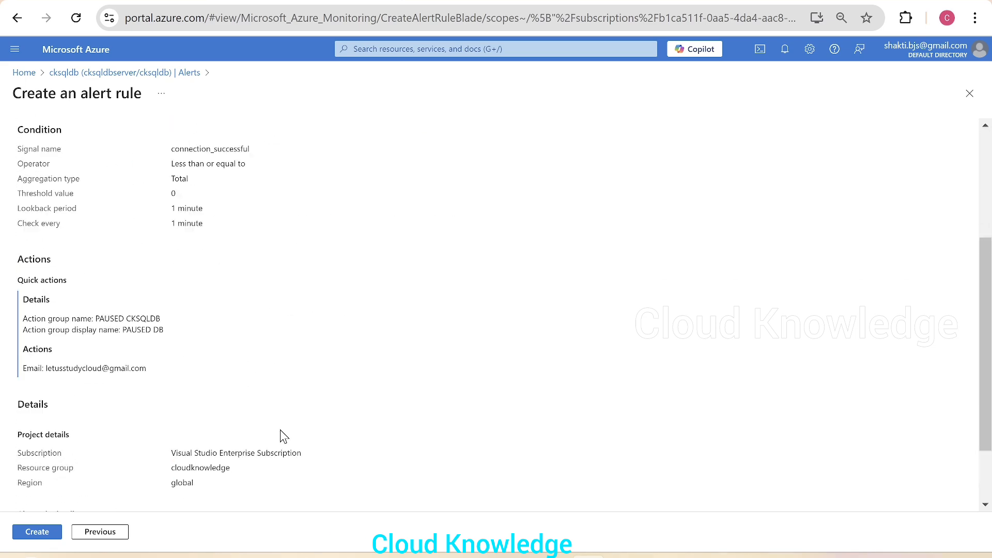
pyautogui.scroll(-3, 283, 436)
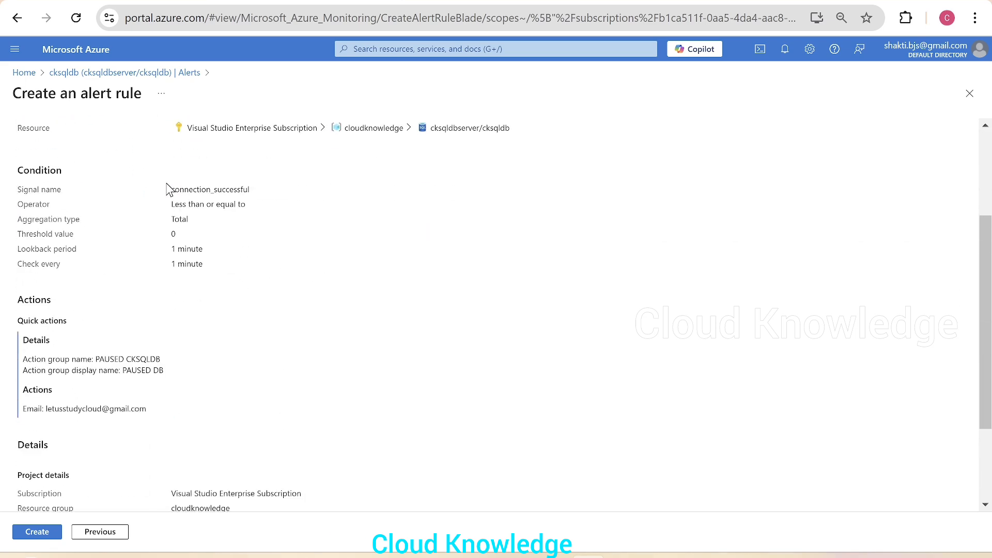
pyautogui.moveTo(18, 191); pyautogui.dragTo(275, 195)
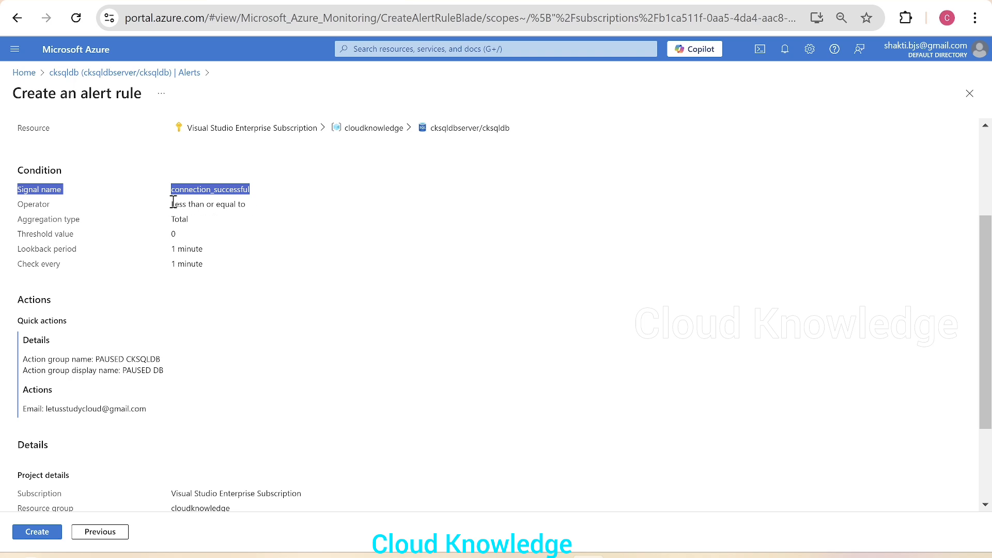
pyautogui.moveTo(171, 203); pyautogui.dragTo(276, 232)
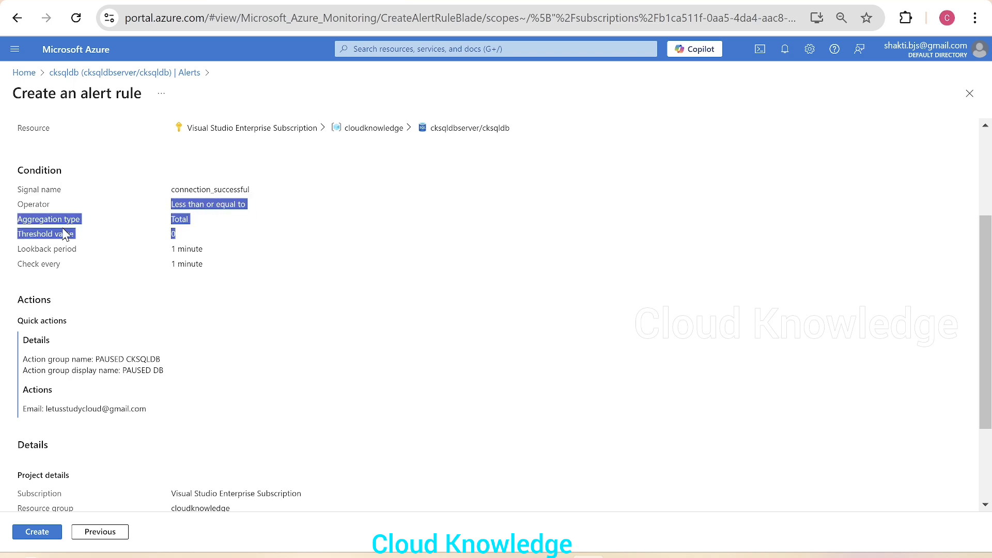
pyautogui.click(324, 261)
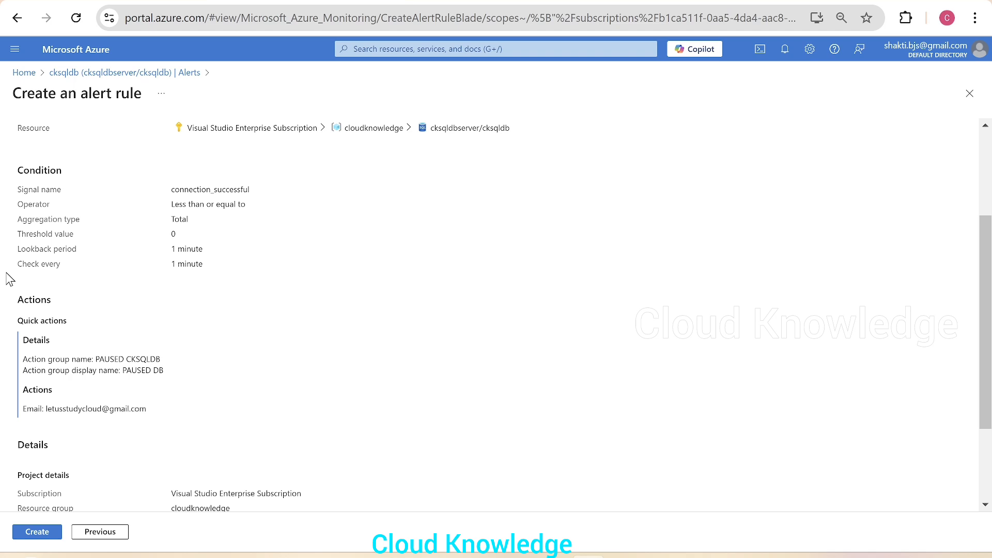
# Create the PAUSED CKSQLDB rule, follow its progress in Notifications, then close the panel.
pyautogui.click(34, 534)
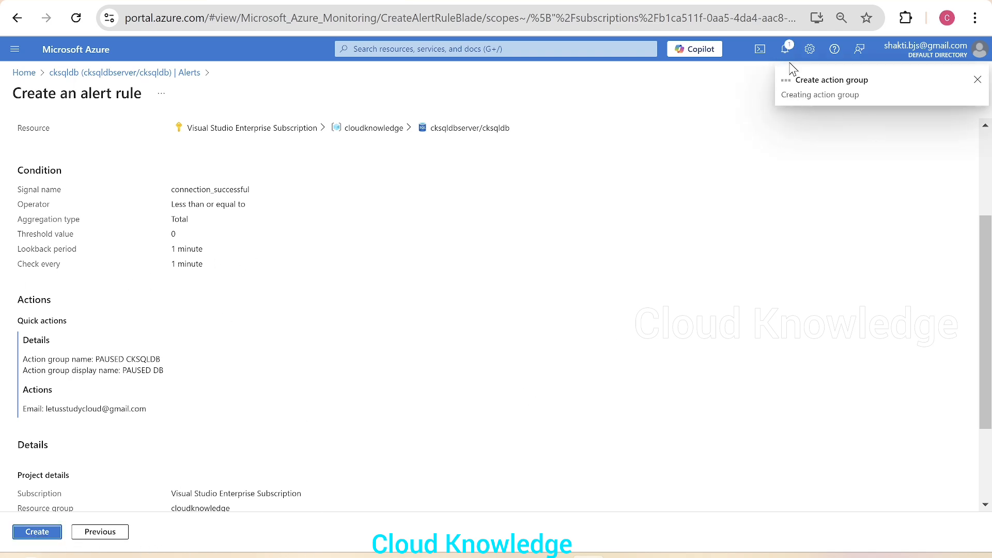
pyautogui.click(786, 52)
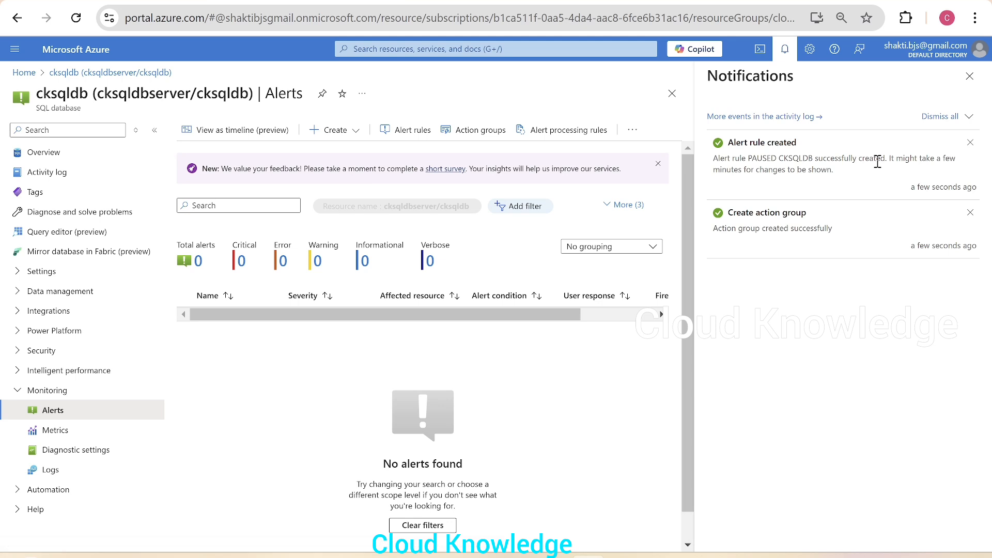
pyautogui.click(969, 76)
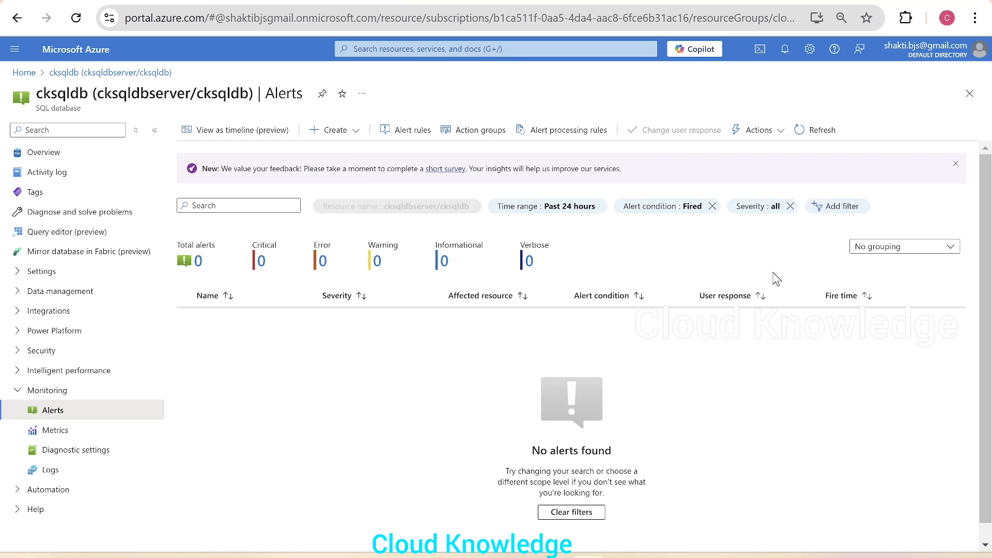
# Open the cksqldb alert rules list and check the PAUSED CKSQLDB rule's Enable/Disable/Delete menu.
pyautogui.click(400, 135)
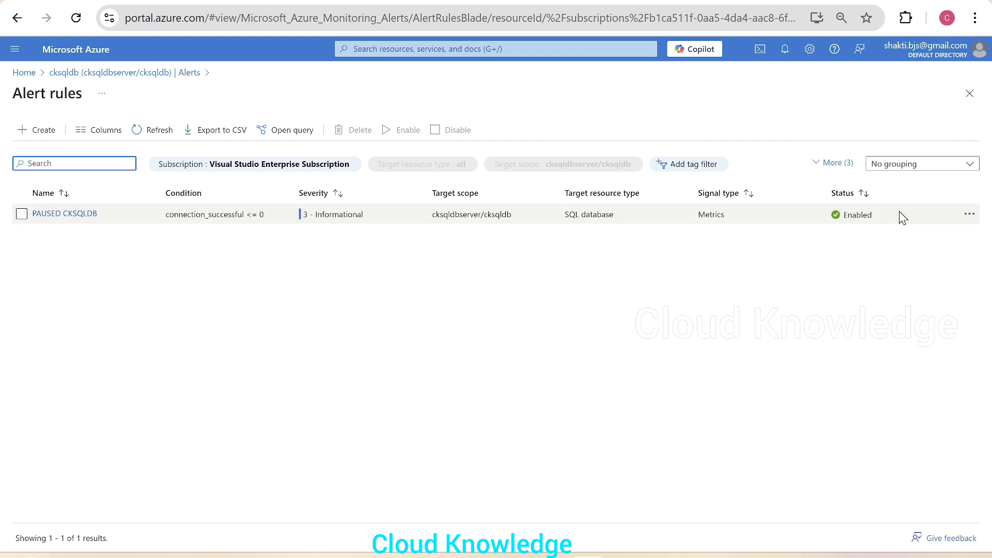
pyautogui.click(970, 215)
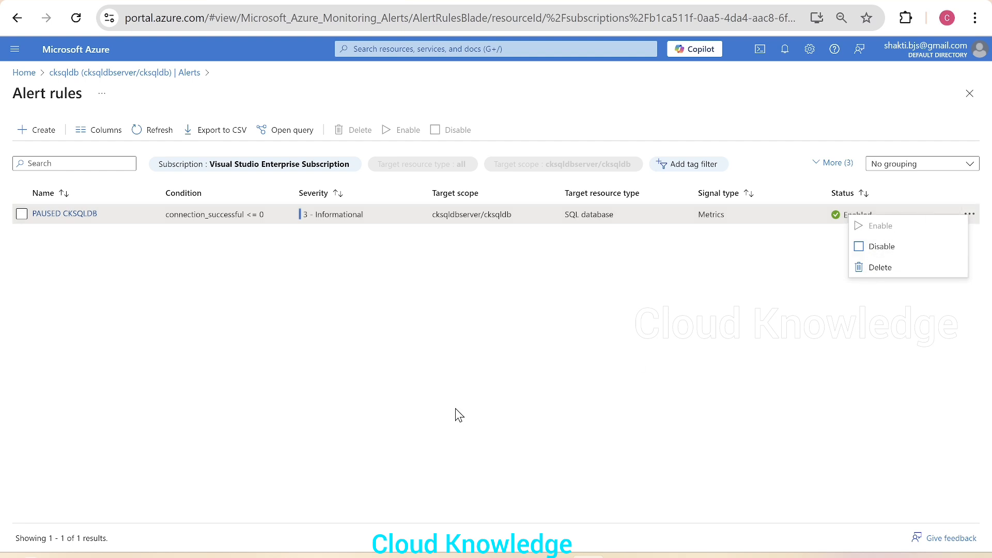
pyautogui.click(687, 290)
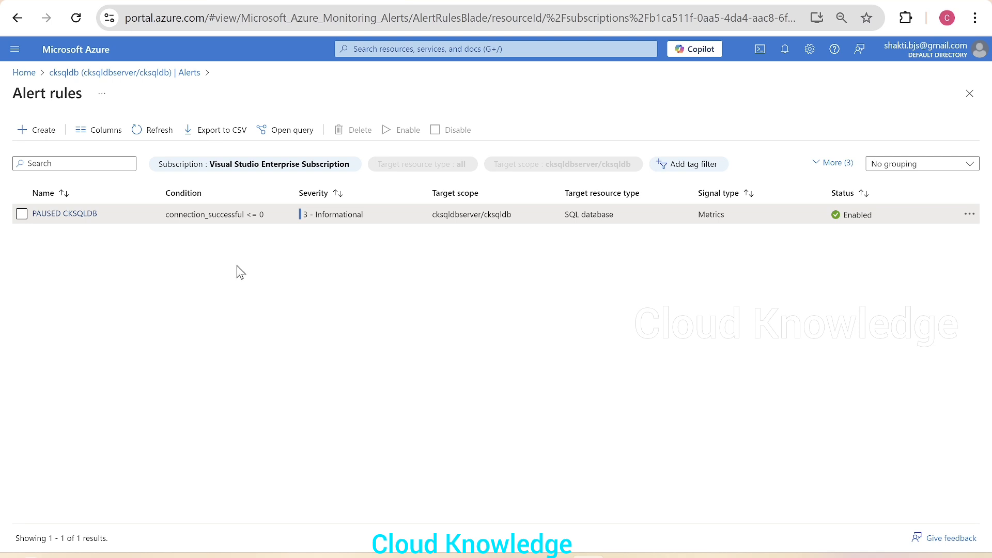
# Start a new alert rule and apply Successful Connections from the full signal list.
pyautogui.click(34, 132)
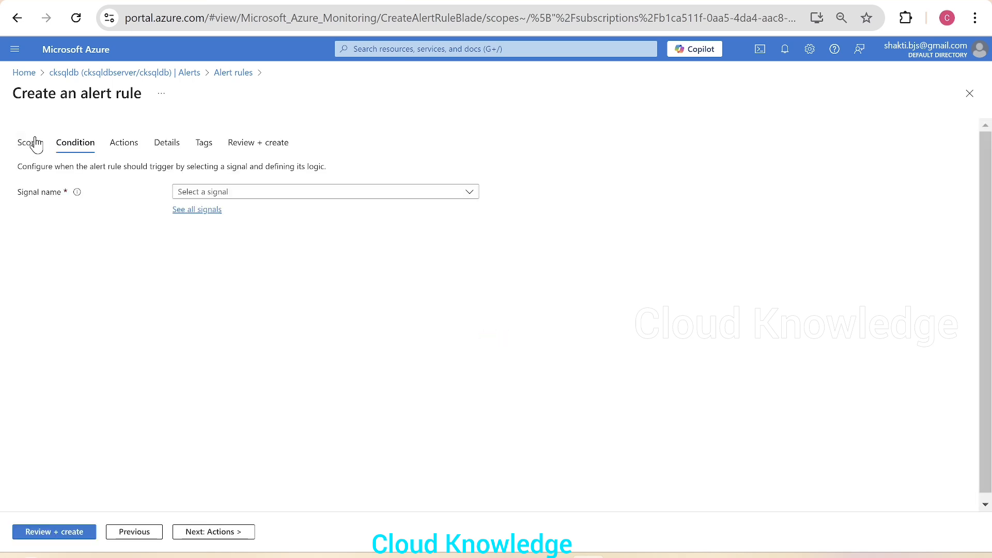
pyautogui.click(311, 194)
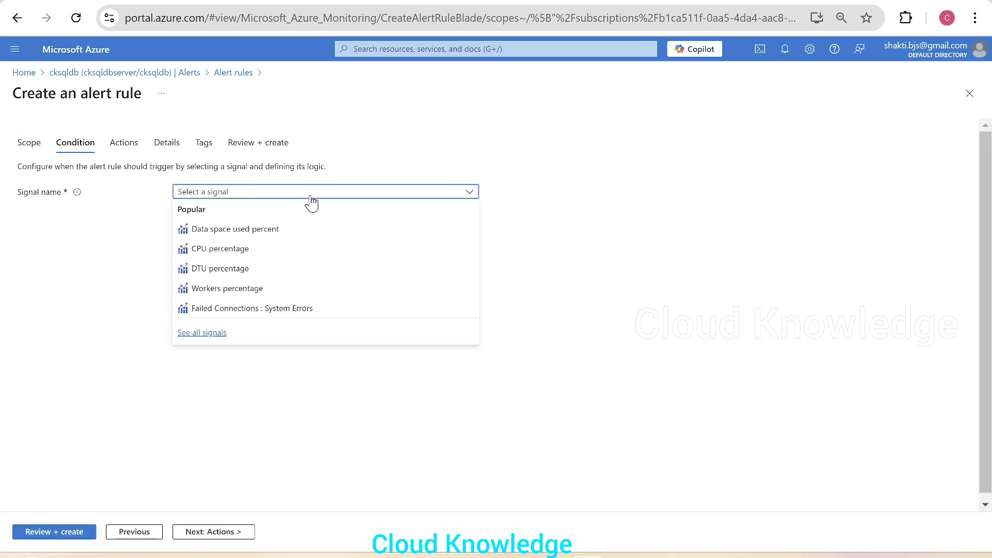
pyautogui.click(202, 337)
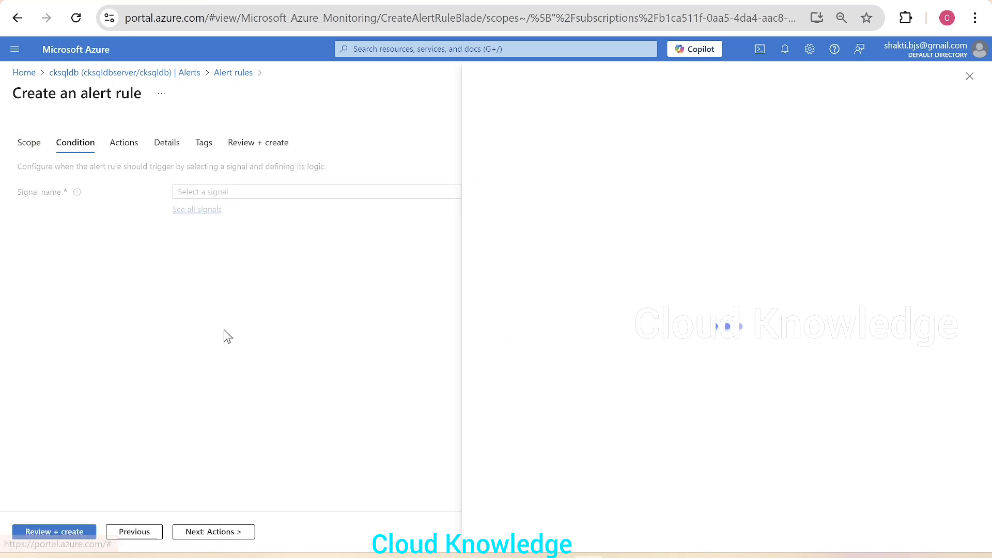
pyautogui.scroll(-18, 643, 458)
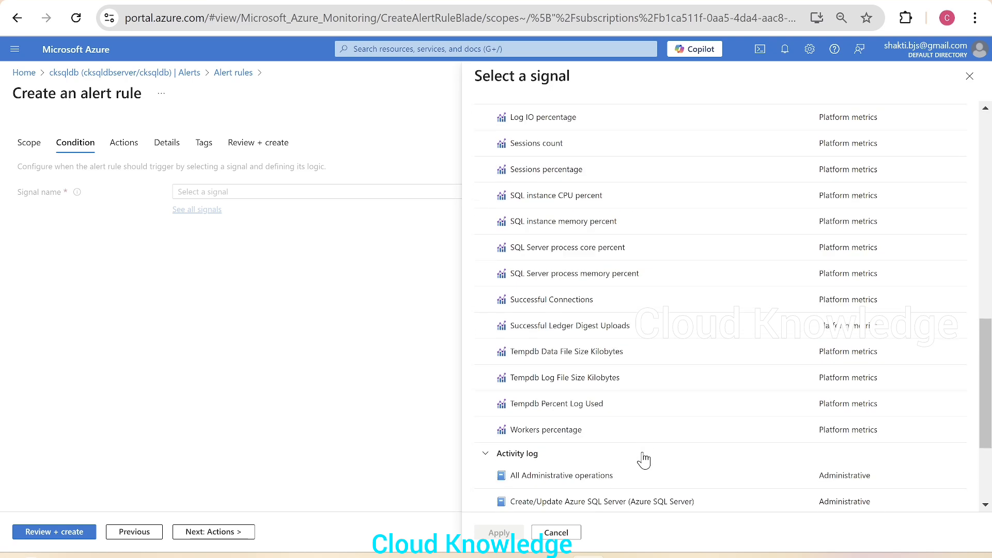
pyautogui.scroll(5, 644, 459)
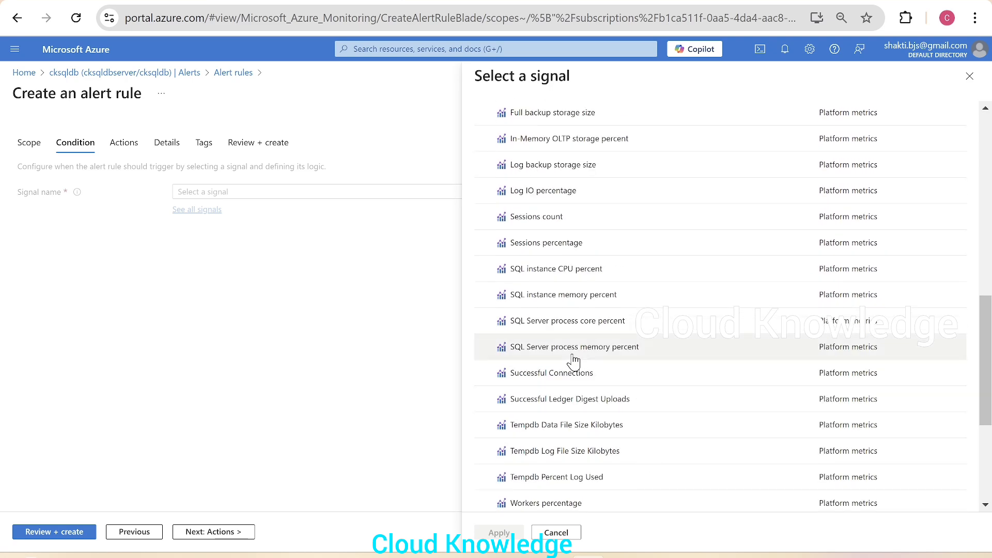
pyautogui.click(572, 374)
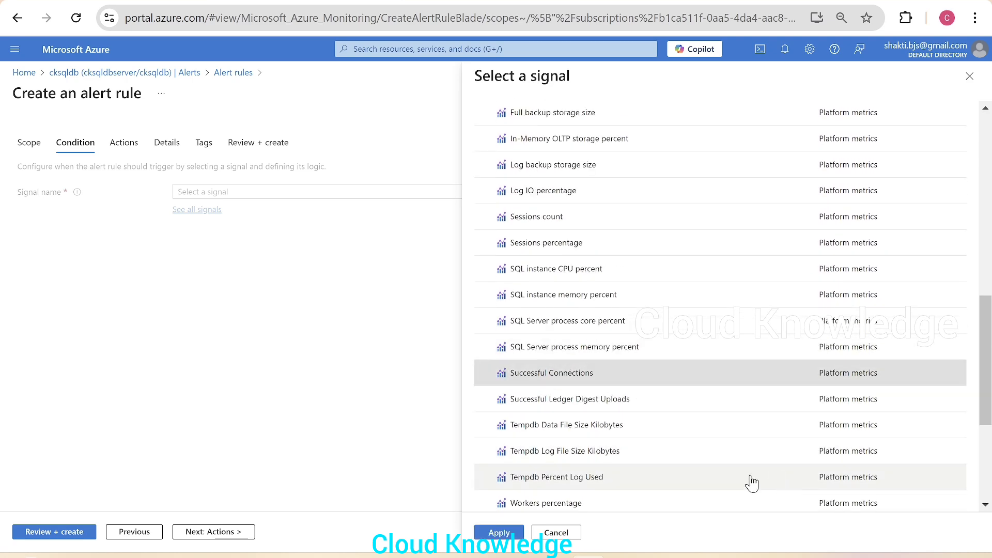
pyautogui.click(498, 532)
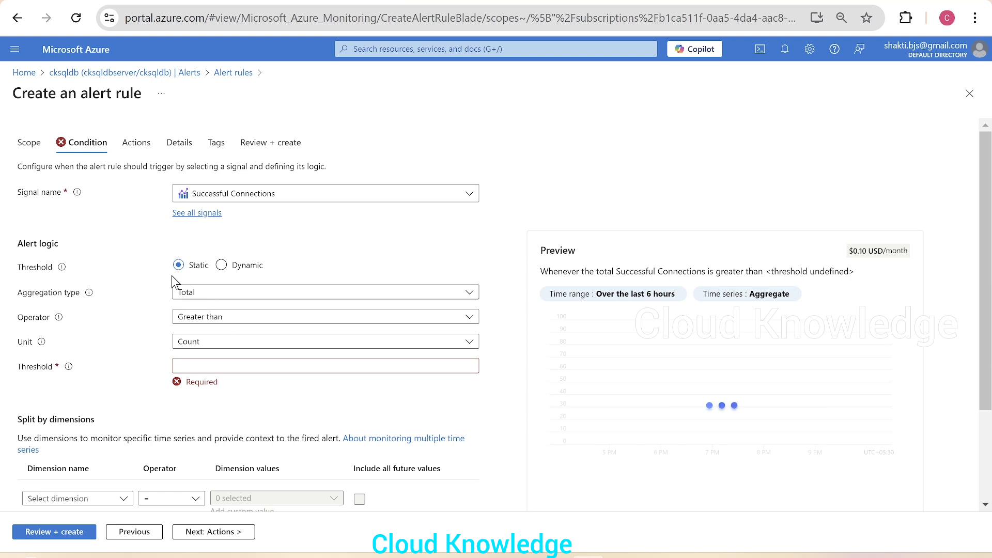
# Set the condition to greater than or equal to 1 with a 1-minute lookback period.
pyautogui.click(215, 321)
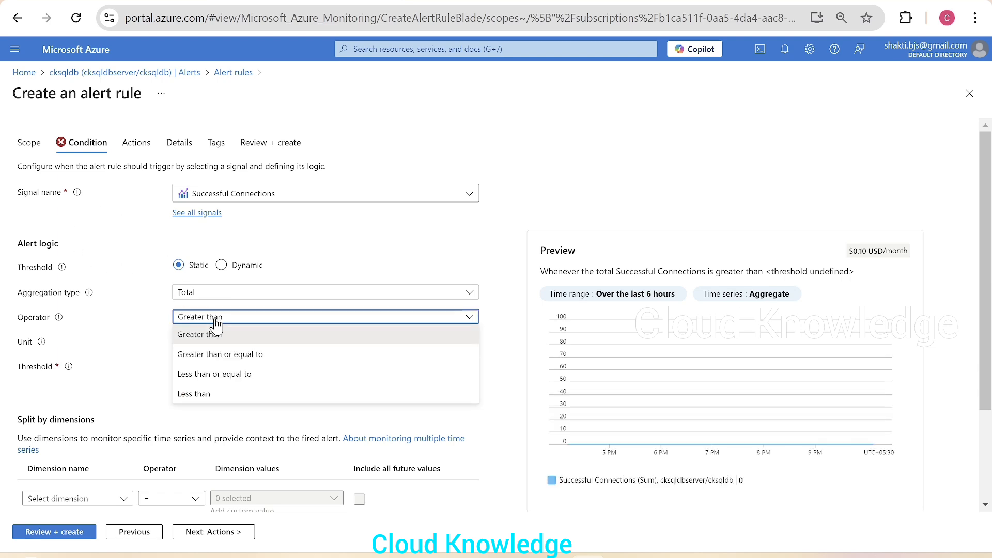
pyautogui.click(244, 355)
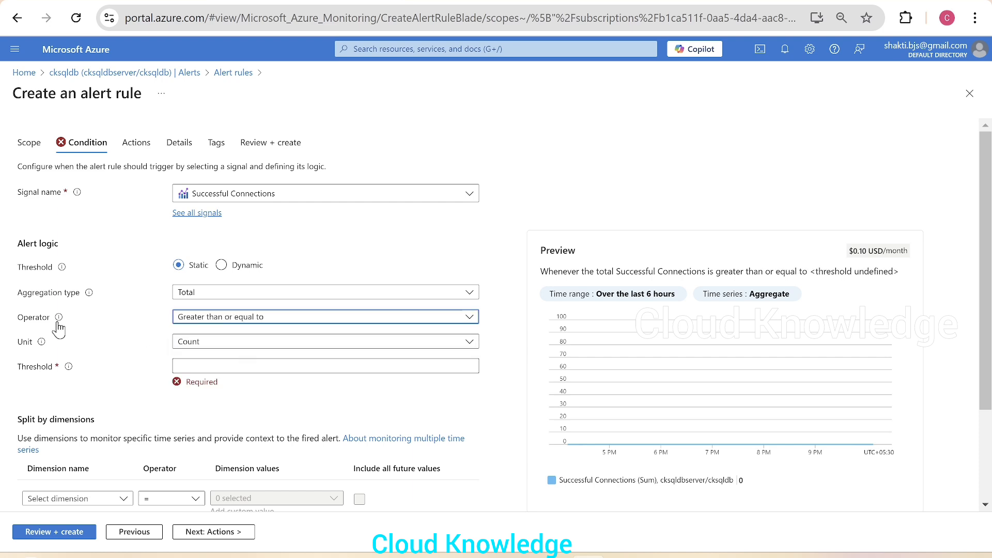
pyautogui.click(204, 366)
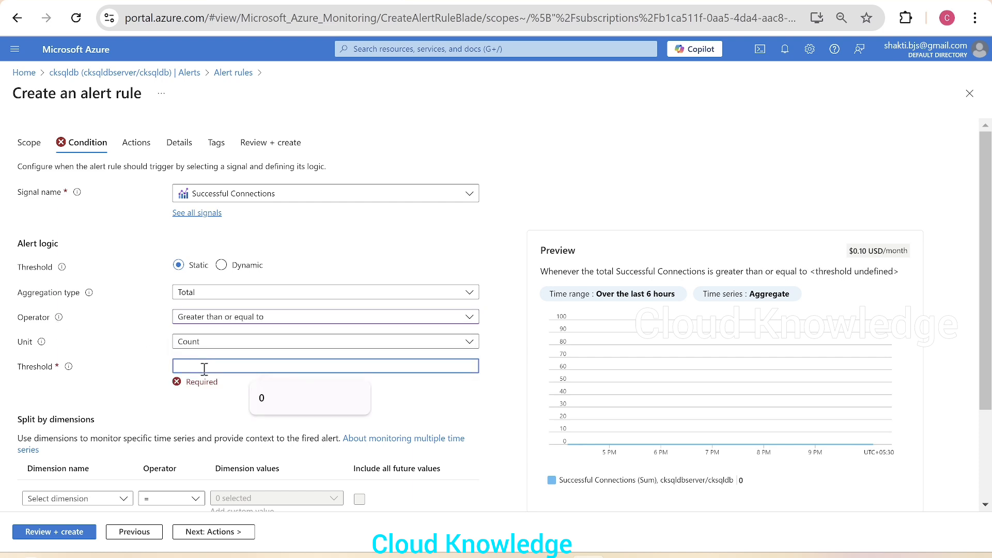
pyautogui.write('1')
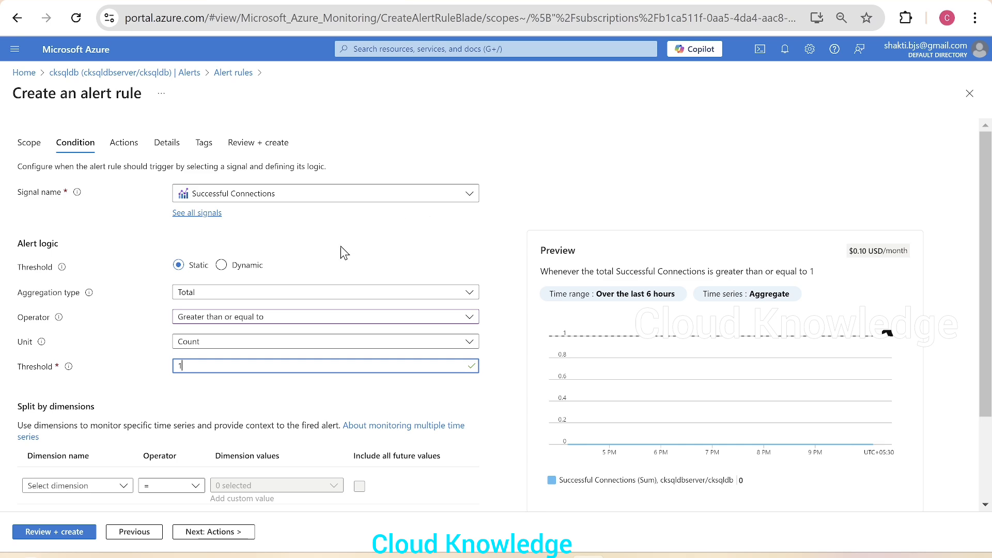
pyautogui.scroll(-2, 282, 398)
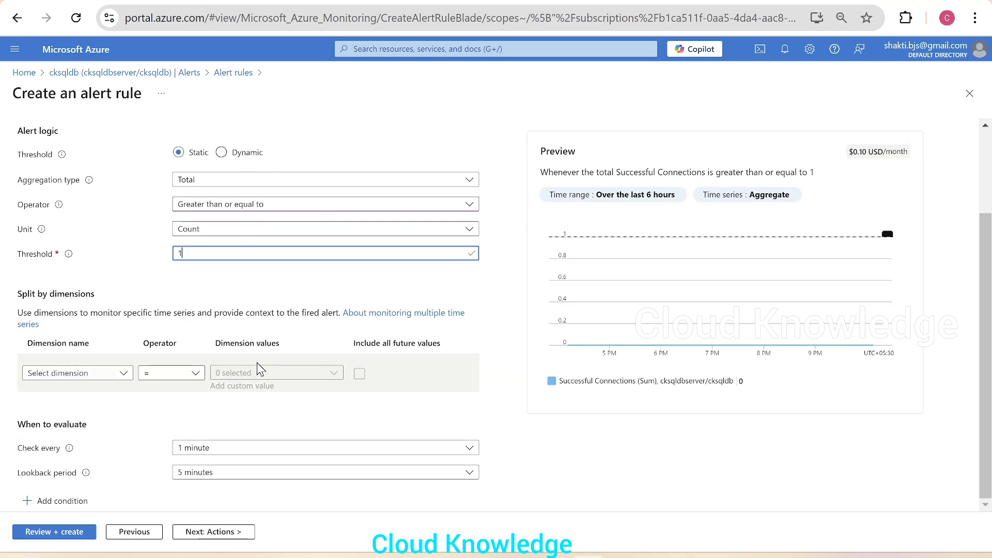
pyautogui.click(196, 475)
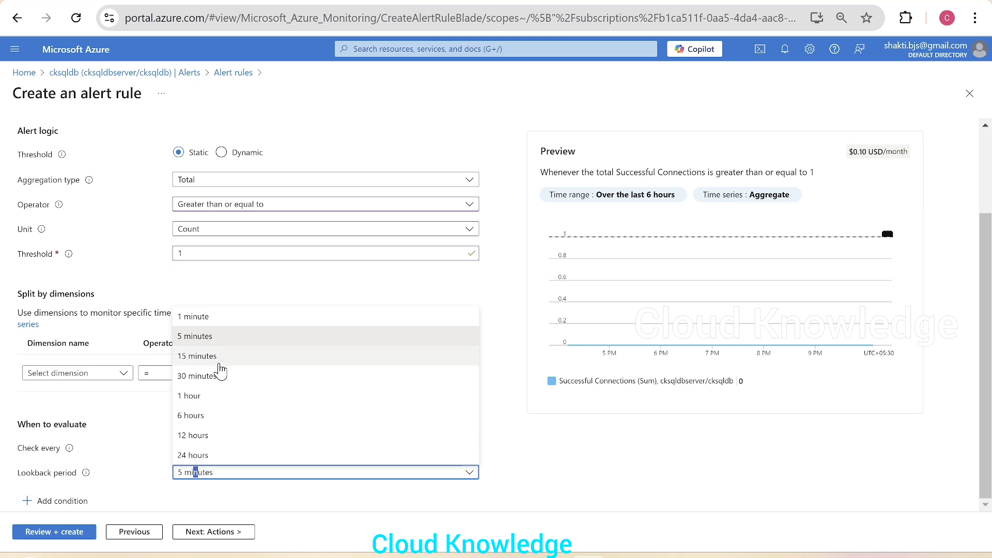
pyautogui.click(207, 316)
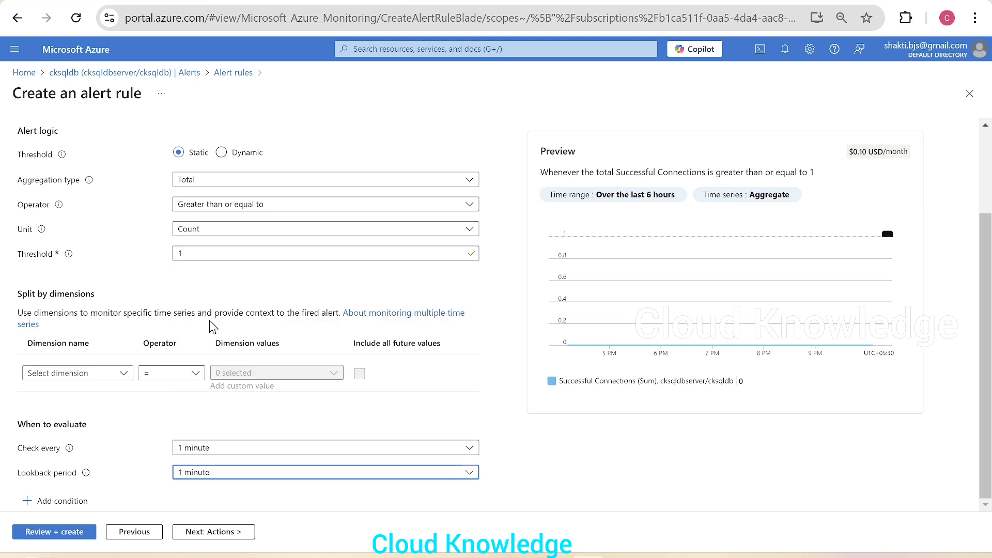
pyautogui.click(194, 536)
# Name the quick action group Resume CKSQLDB with display name Resume DB.
pyautogui.click(856, 133)
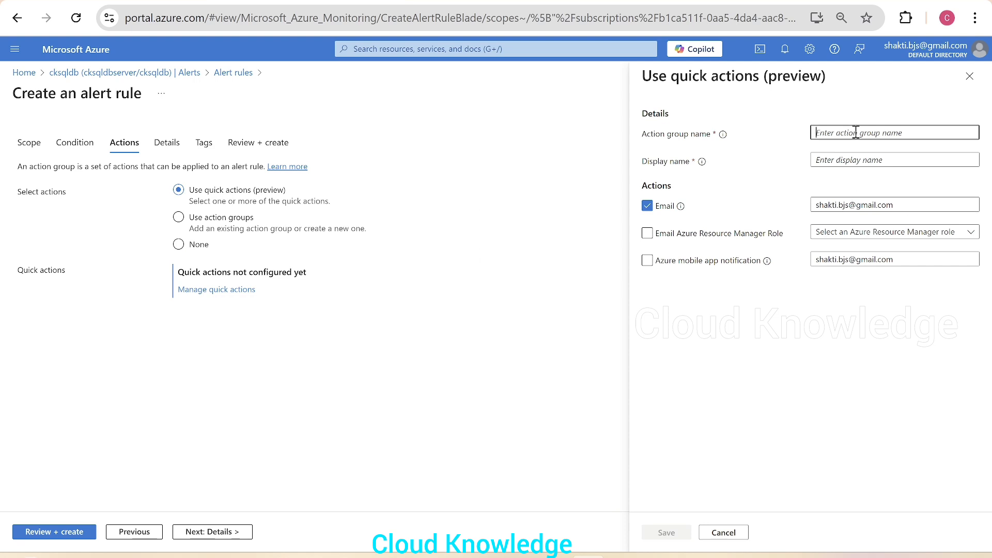
pyautogui.write('Resume CKSQLDB')
pyautogui.click(865, 159)
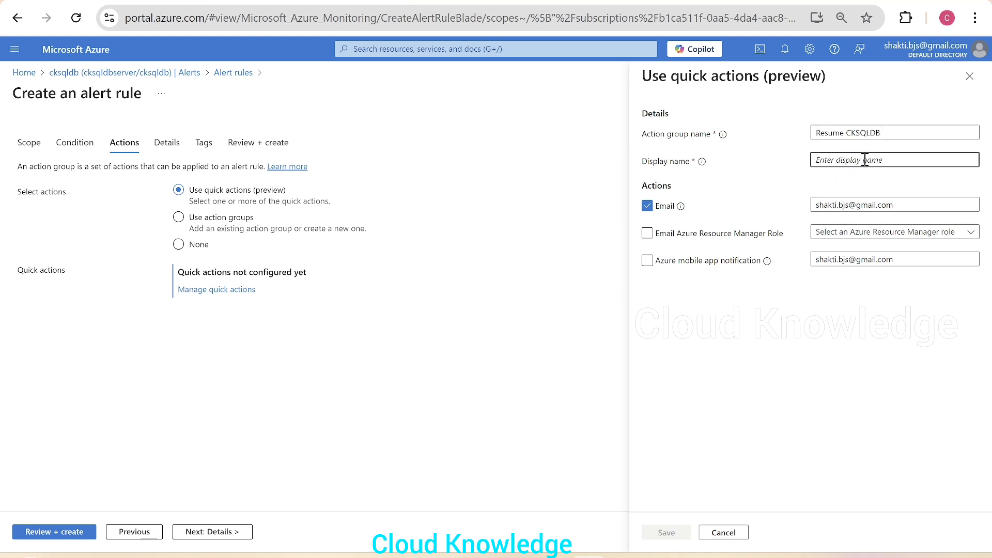
pyautogui.write('Resume DB')
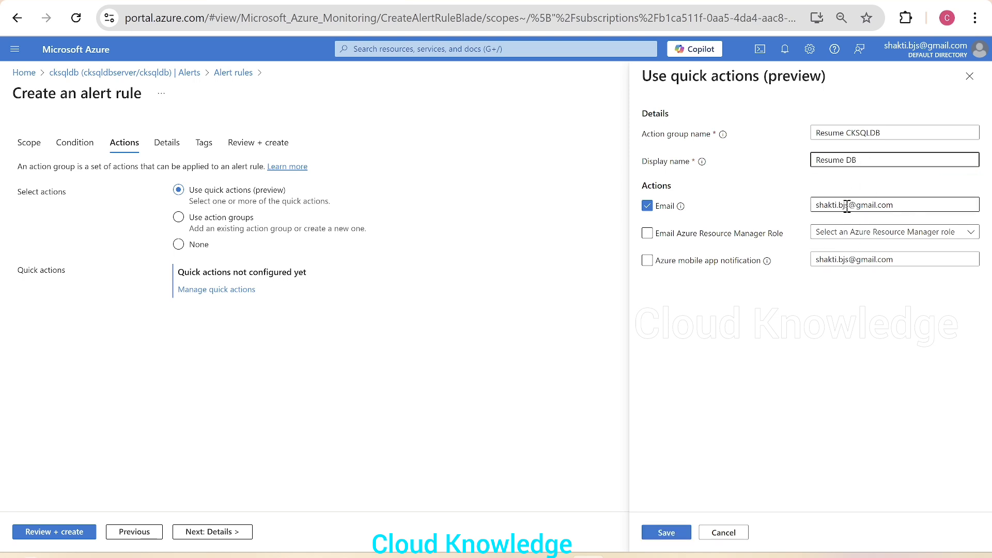
# Replace the e-mail with the notification recipient's address and save the action group.
pyautogui.moveTo(848, 206); pyautogui.dragTo(732, 197)
pyautogui.press('BackSpace')
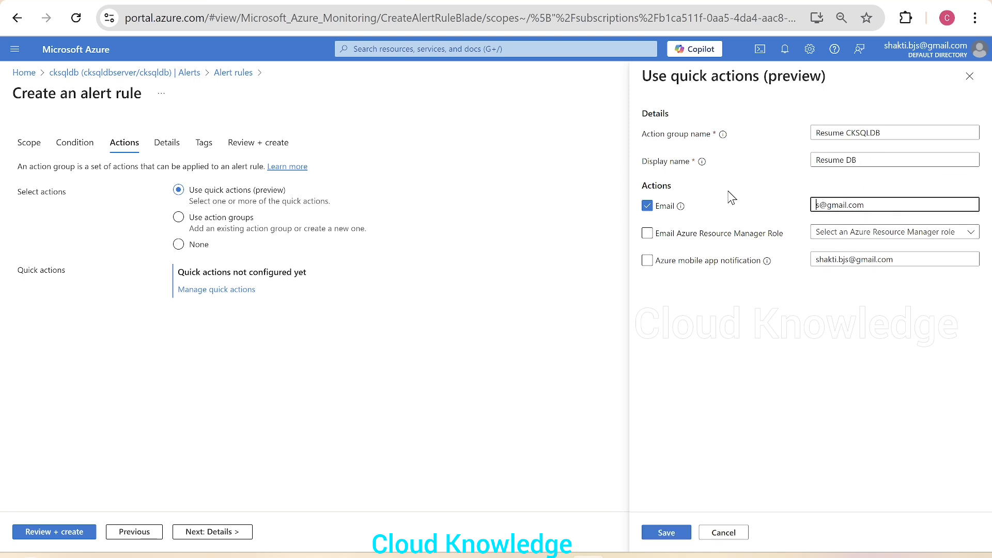
pyautogui.press('Delete')
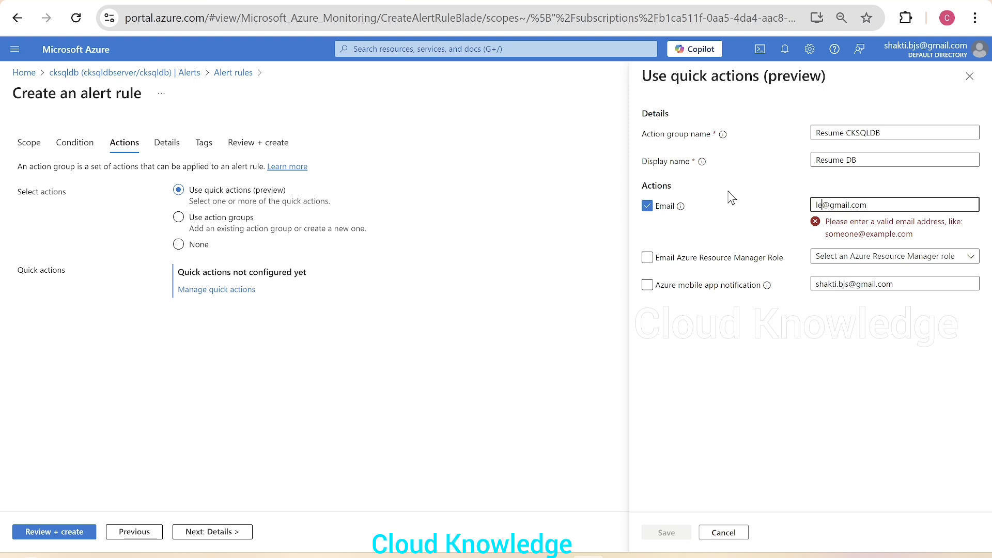
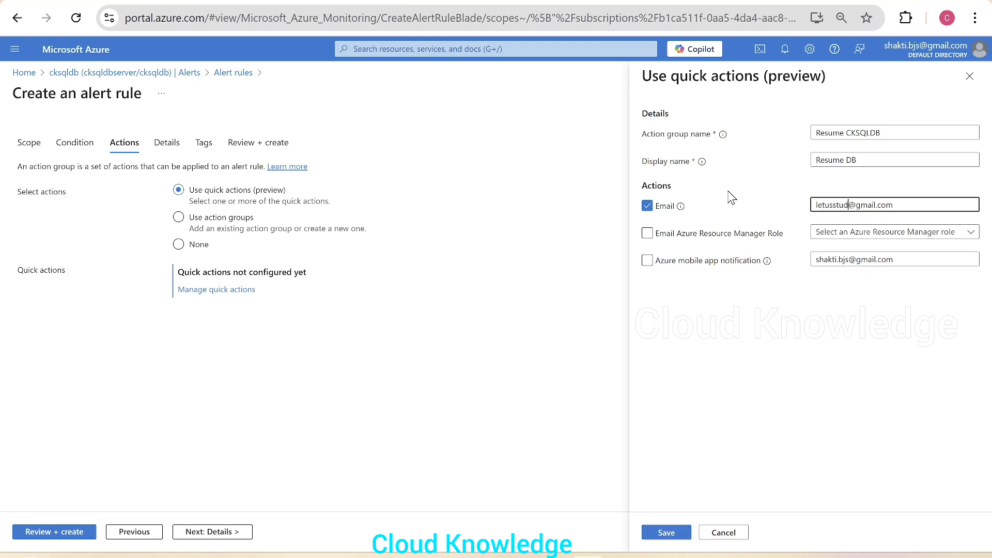
pyautogui.click(666, 533)
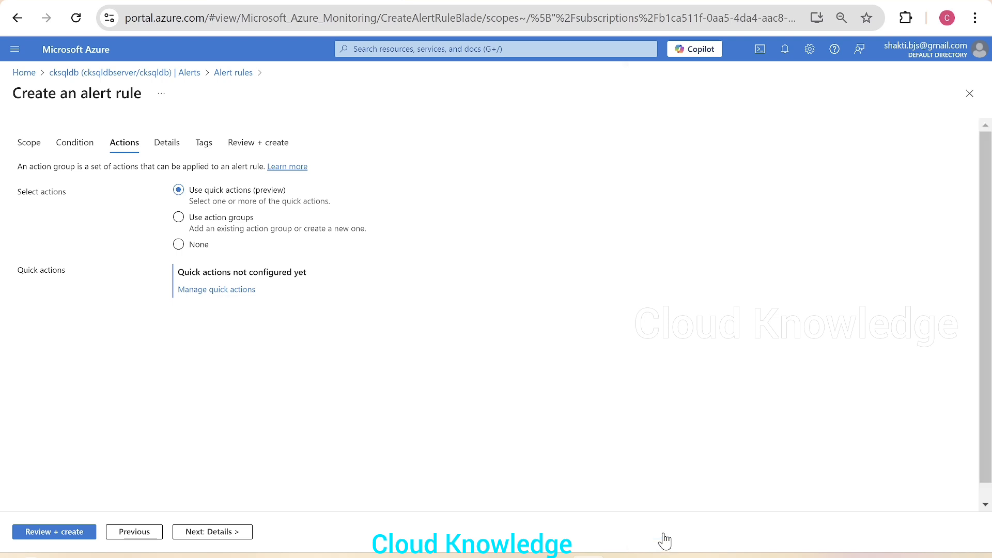
pyautogui.click(221, 534)
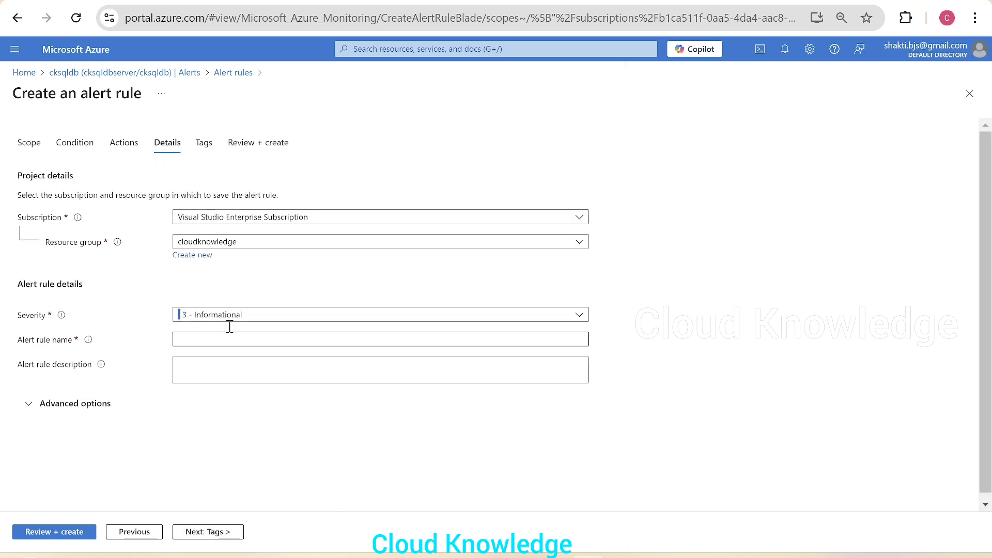
# Name the alert rule RESUME CKSQLDB and paste the same text as its description.
pyautogui.click(193, 340)
pyautogui.write('PAUSED CKSQLDB')
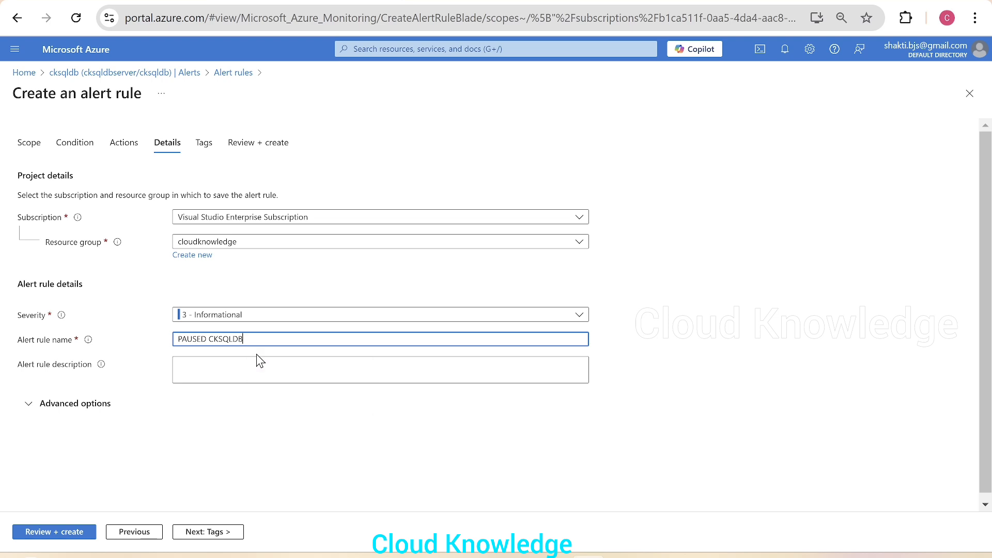
pyautogui.moveTo(208, 339); pyautogui.dragTo(141, 339)
pyautogui.write('RESU')
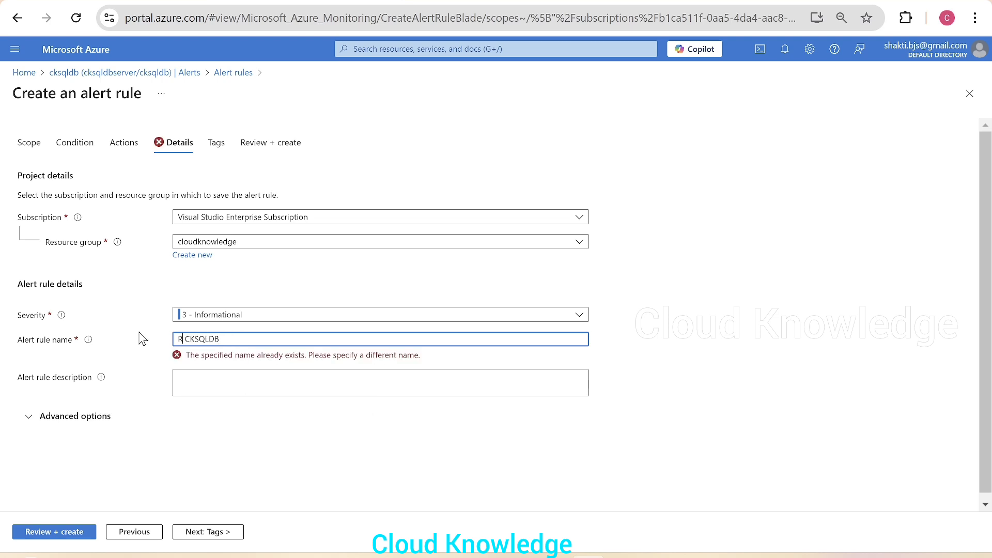
pyautogui.write('ME')
pyautogui.hotkey('ctrl', 'a')
pyautogui.hotkey('ctrl', 'c')
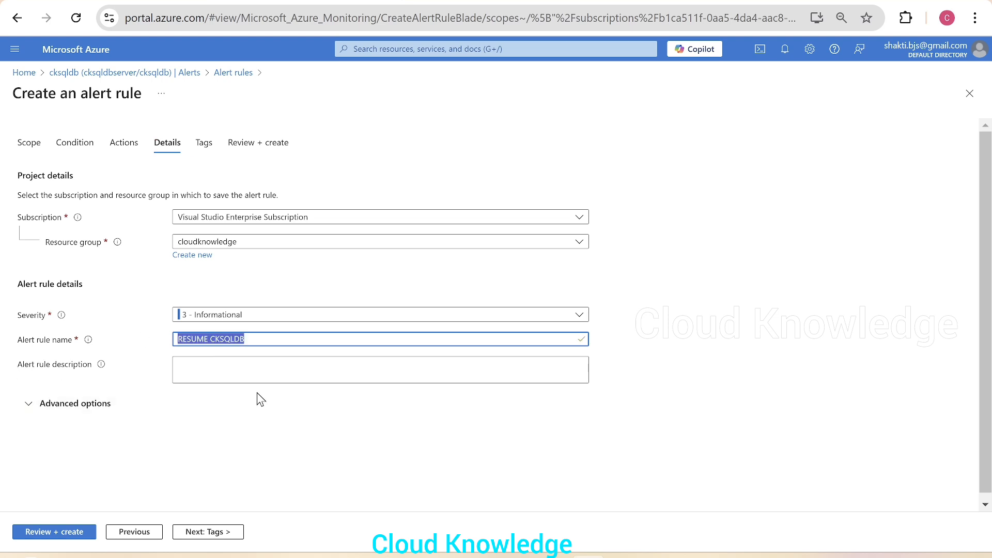
pyautogui.click(253, 375)
pyautogui.hotkey('ctrl', 'v')
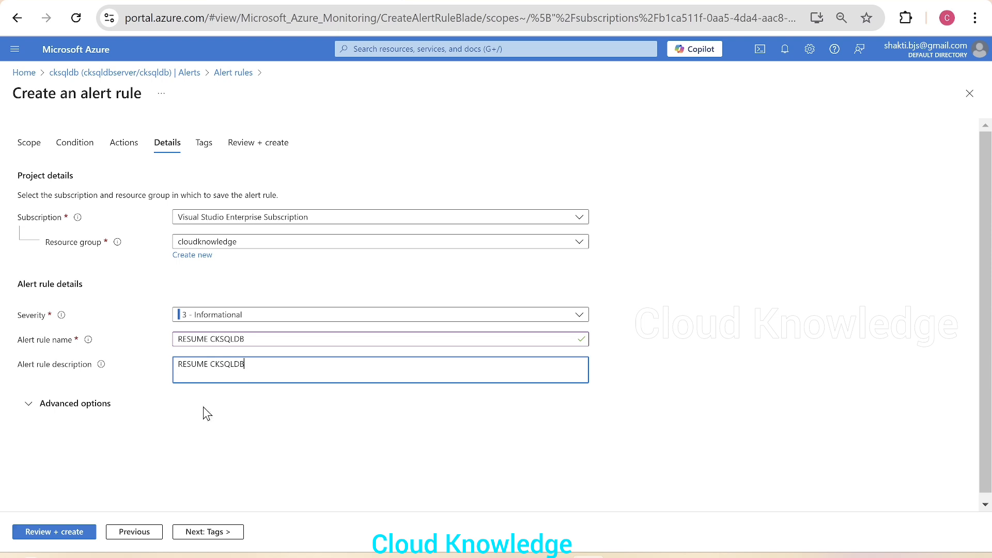
pyautogui.click(212, 537)
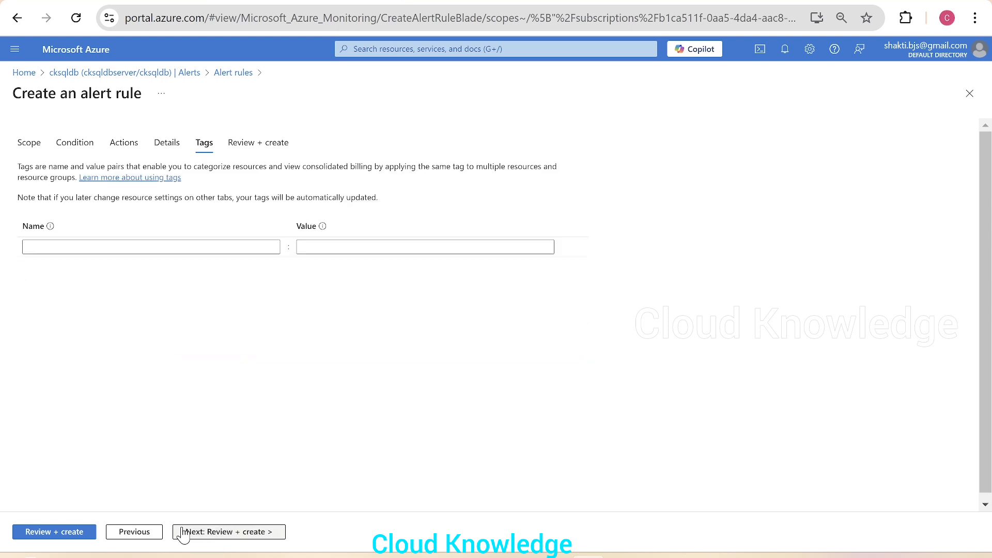
# Review and create the RESUME CKSQLDB alert rule, then check its creation progress.
pyautogui.click(230, 533)
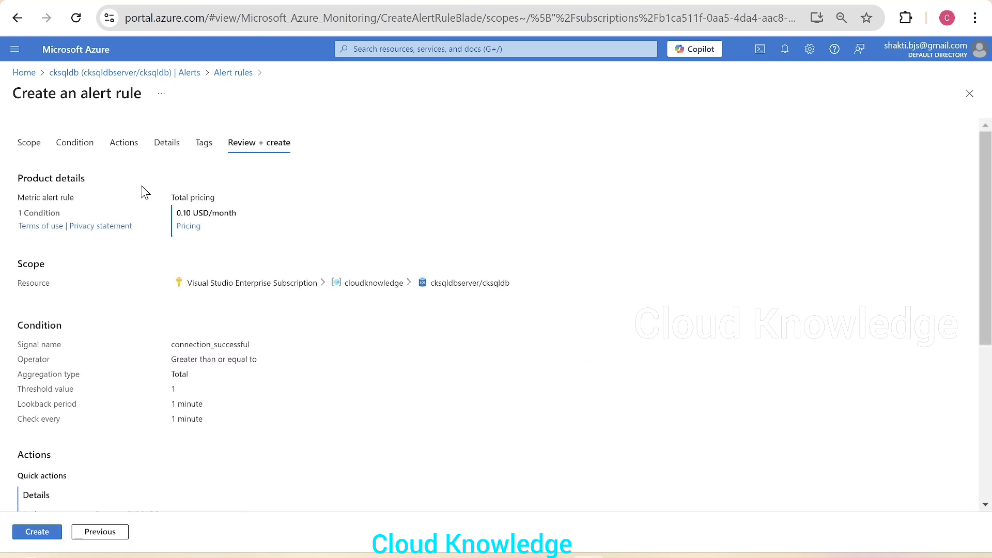
pyautogui.scroll(-3, 226, 388)
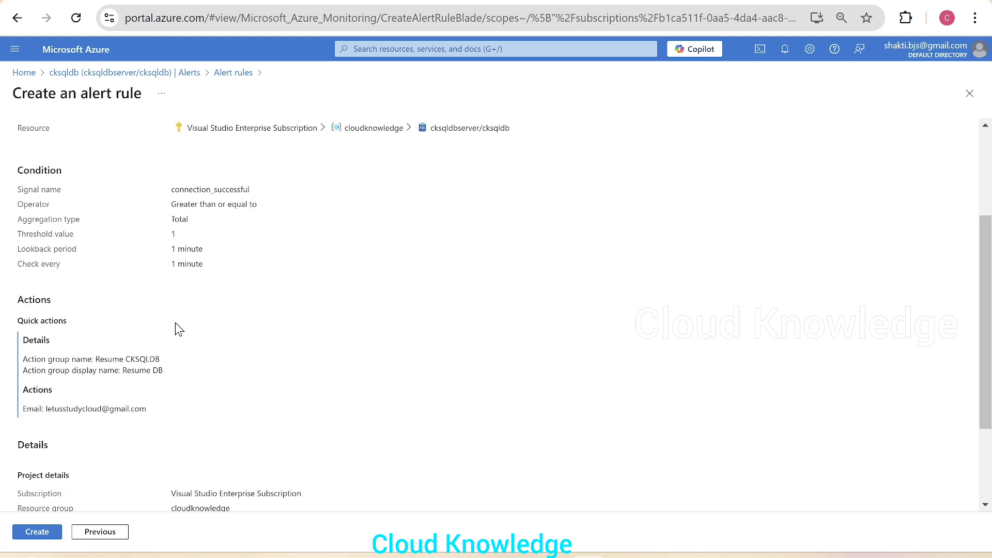
pyautogui.click(23, 533)
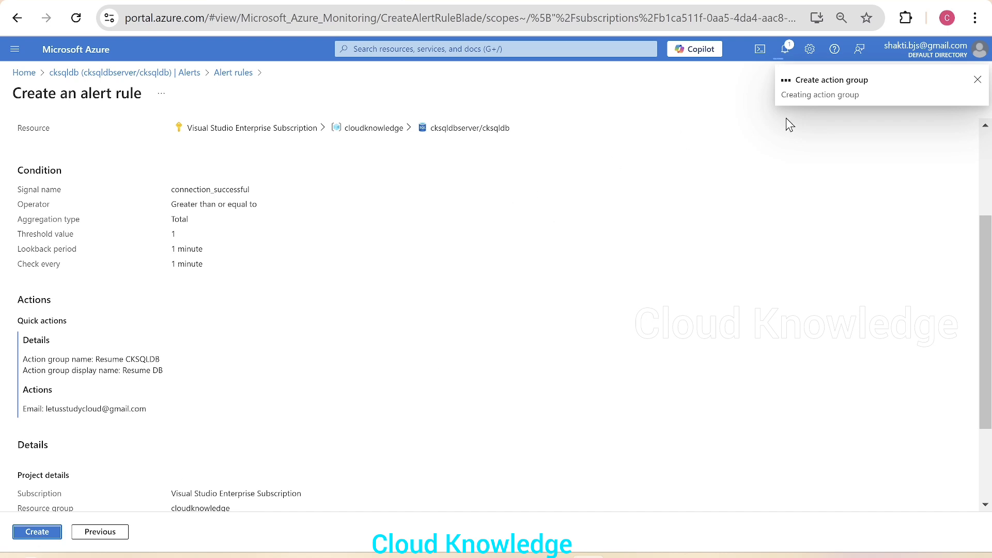
pyautogui.click(785, 49)
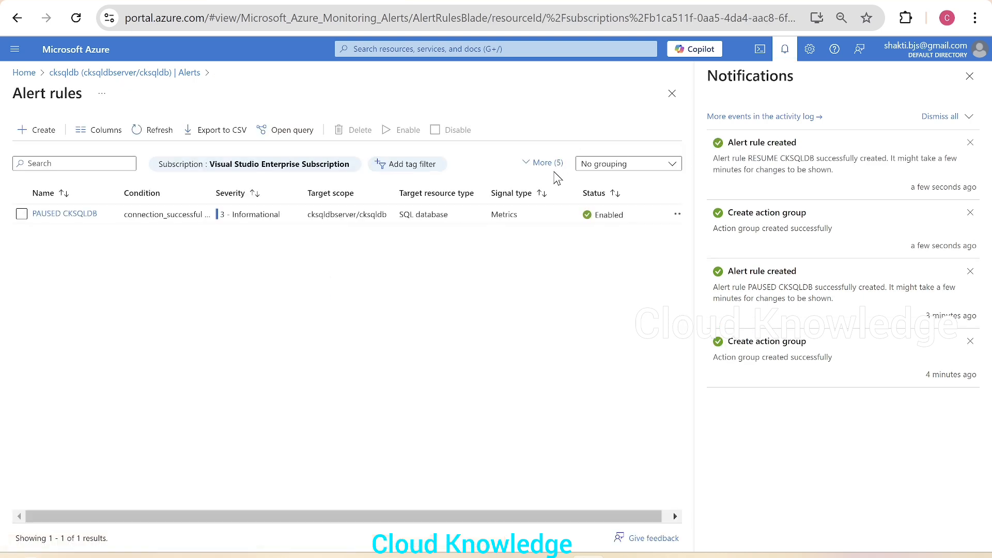
# Refresh the rules list to confirm RESUME CKSQLDB is enabled, then return to cksqldb Alerts.
pyautogui.click(969, 75)
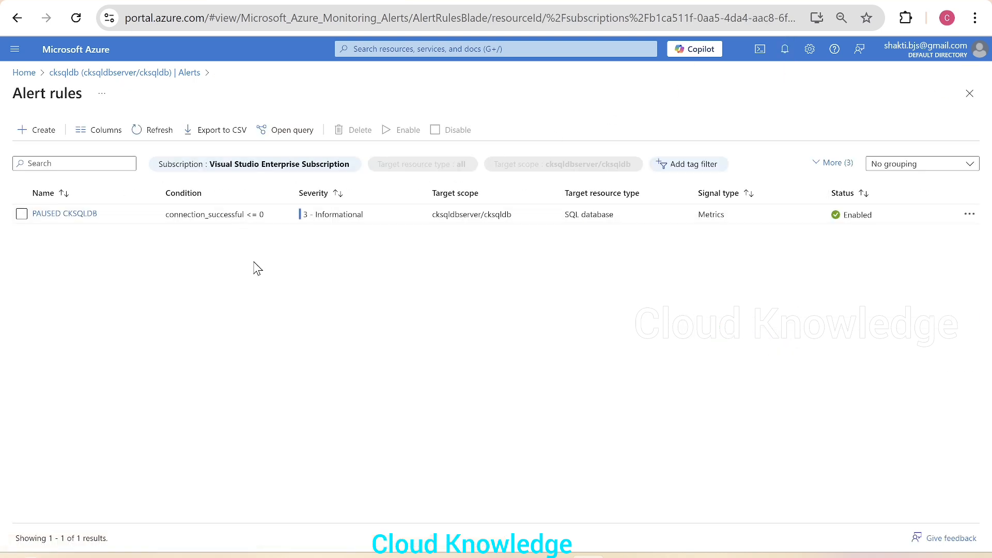
pyautogui.click(153, 135)
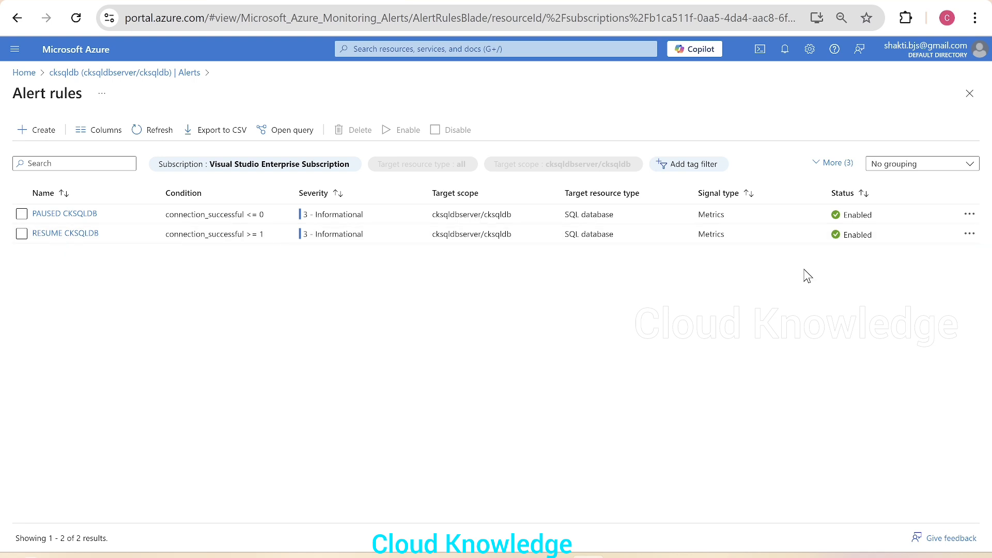
pyautogui.click(971, 234)
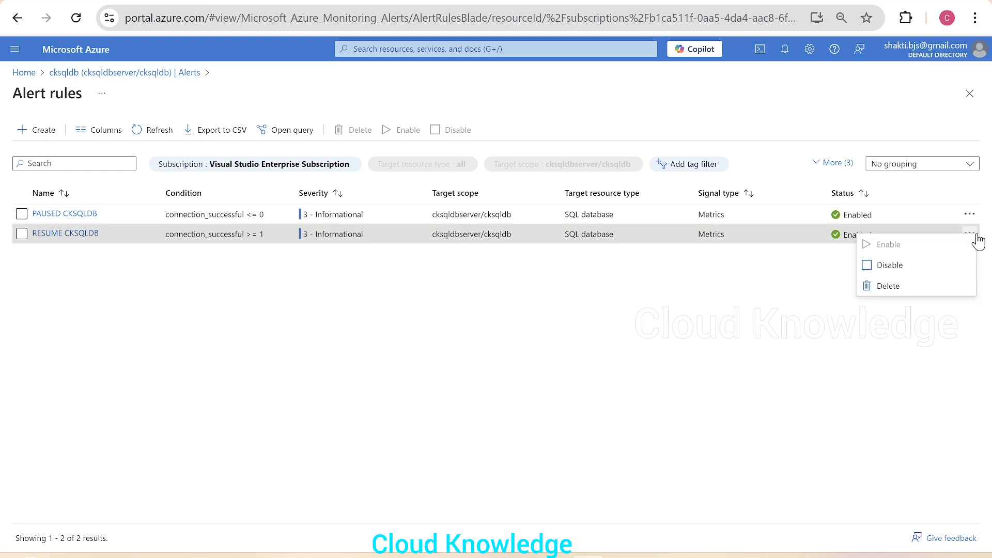
pyautogui.click(664, 420)
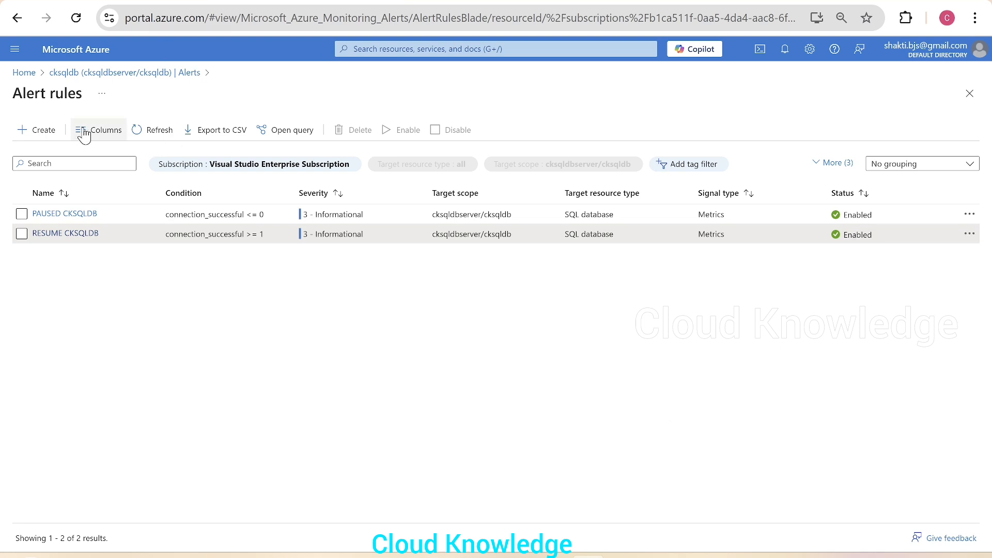
pyautogui.click(54, 77)
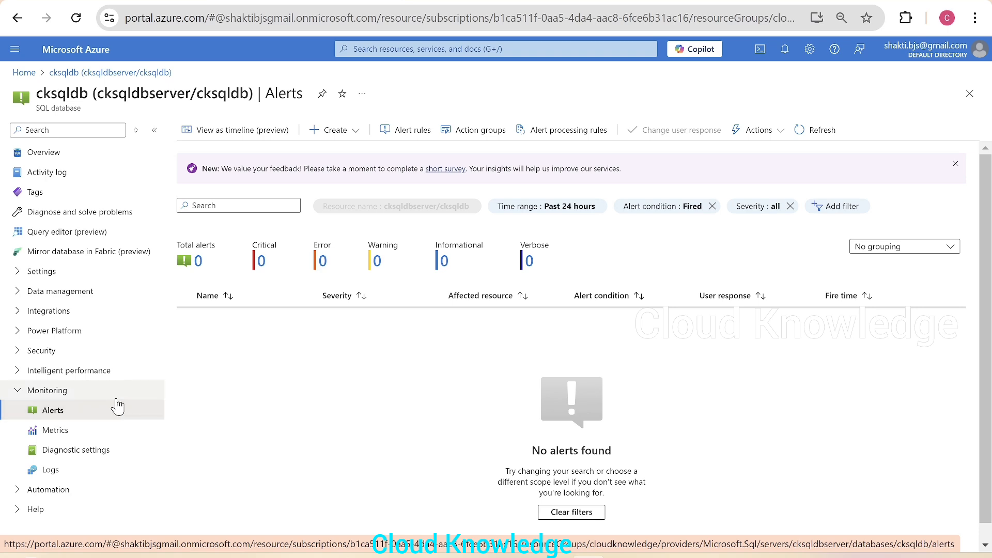
# Open the cksqldb query editor and sign in with SQL server authentication.
pyautogui.click(46, 153)
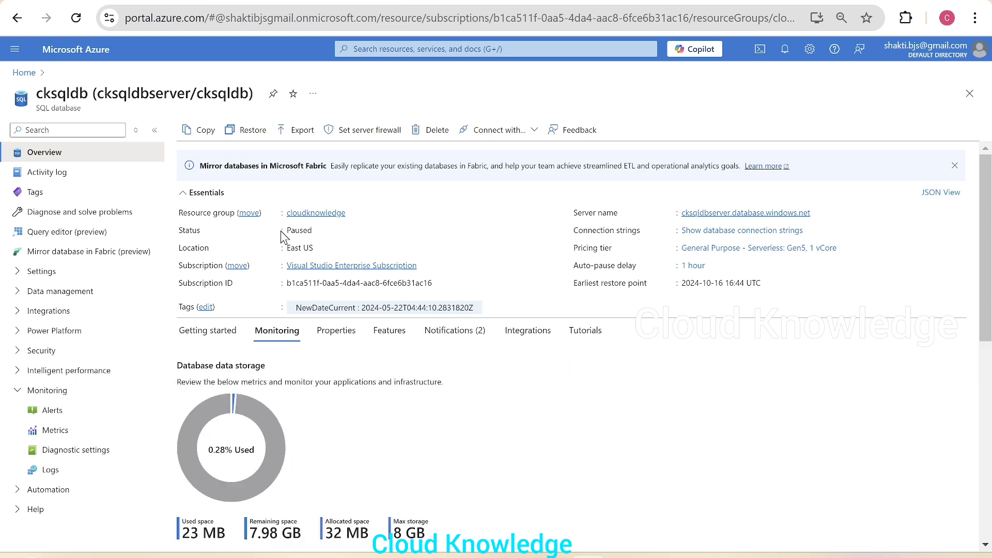
pyautogui.click(69, 235)
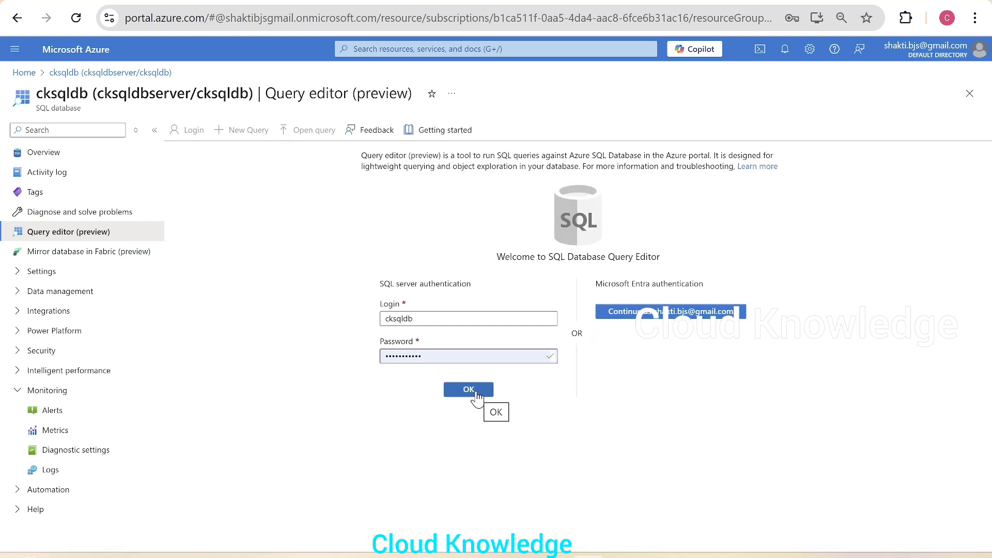
pyautogui.click(474, 391)
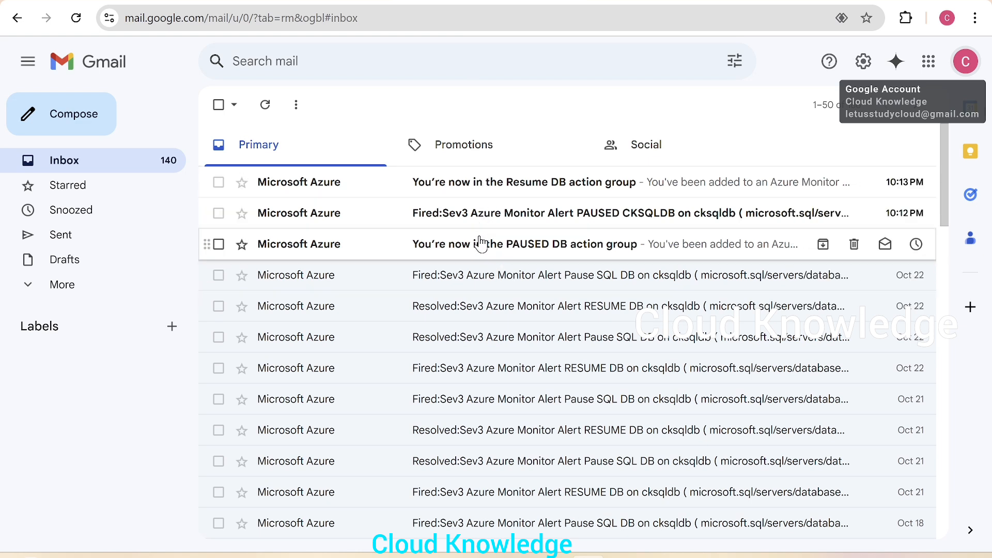
# Read the PAUSED DB action group email and the fired PAUSED CKSQLDB alert email.
pyautogui.click(512, 248)
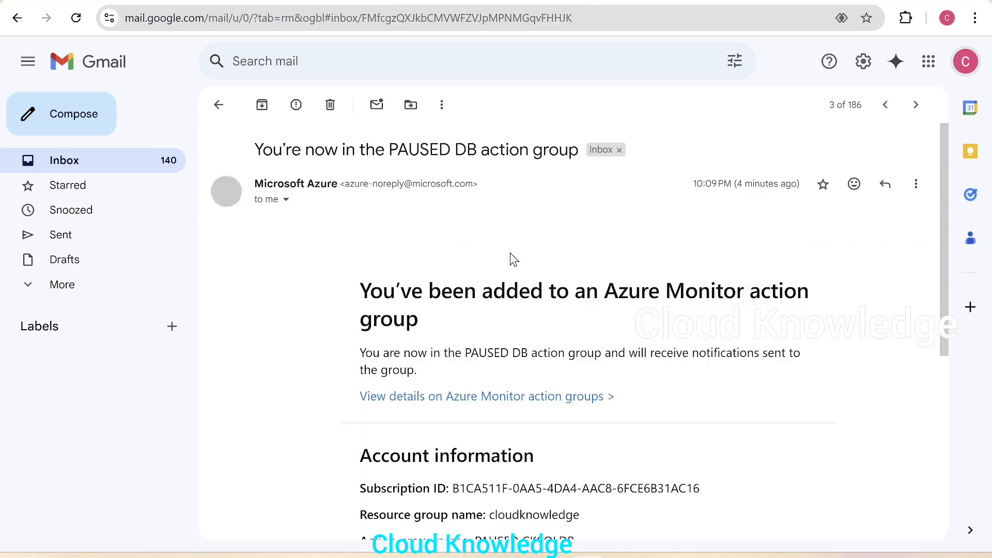
pyautogui.scroll(-3, 776, 425)
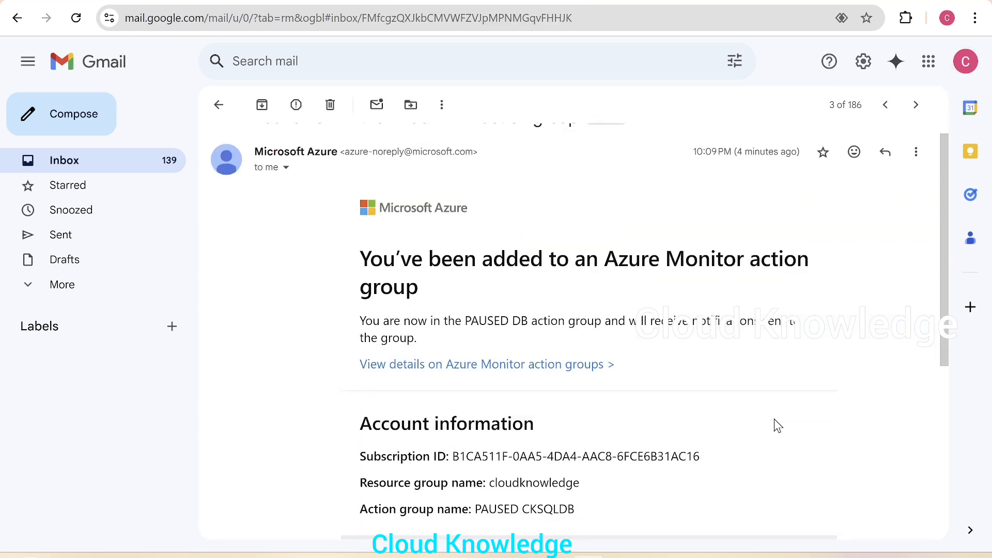
pyautogui.scroll(3, 777, 425)
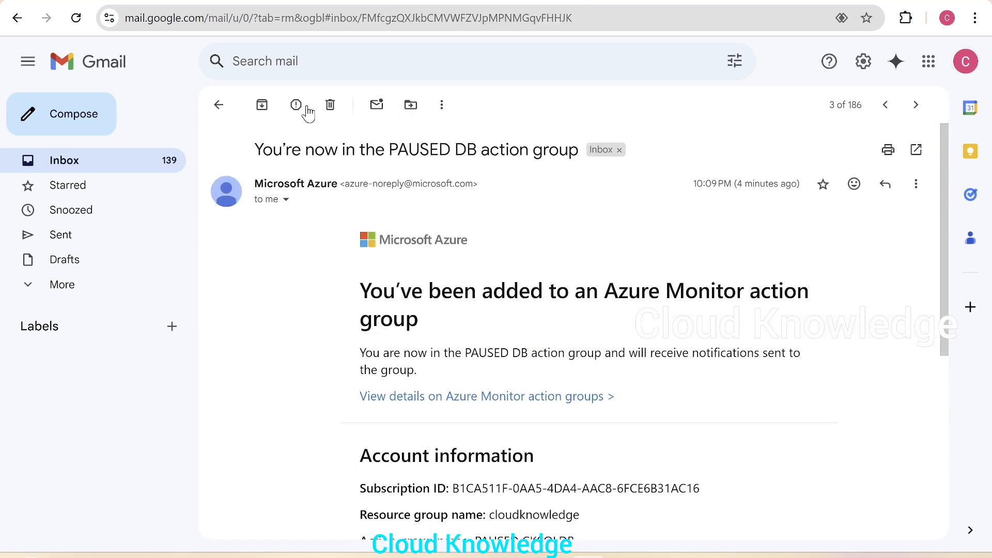
pyautogui.click(219, 105)
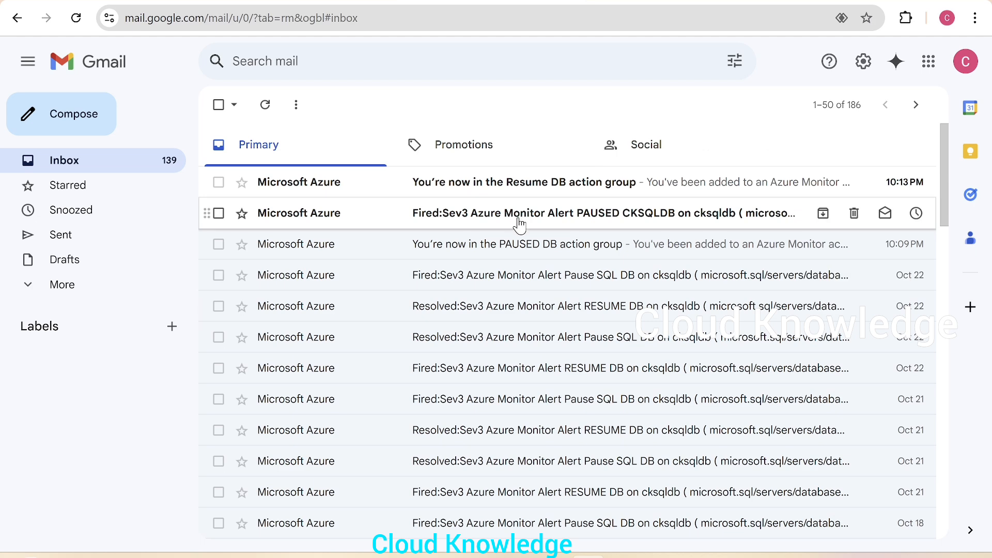
pyautogui.click(594, 225)
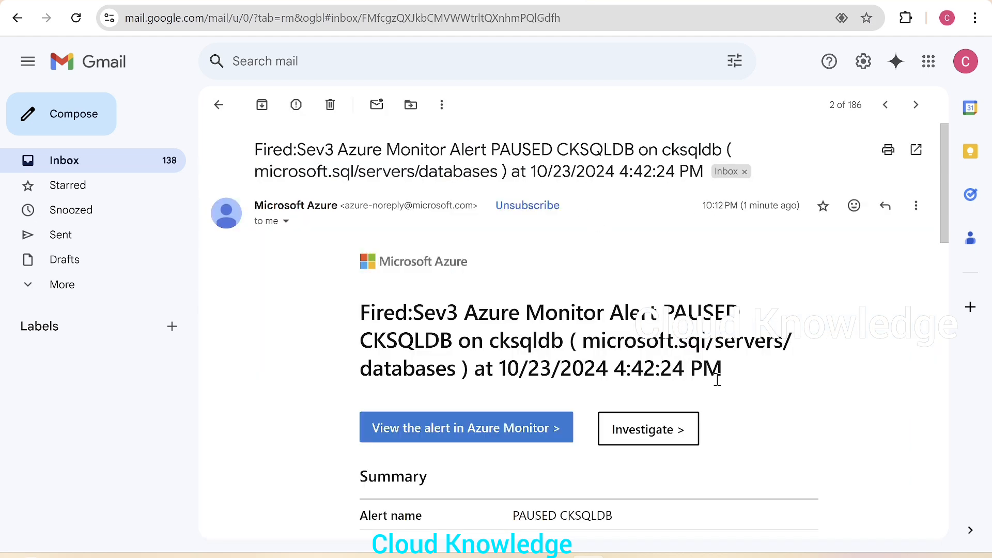
pyautogui.scroll(-5, 716, 380)
pyautogui.scroll(5, 718, 387)
pyautogui.click(218, 105)
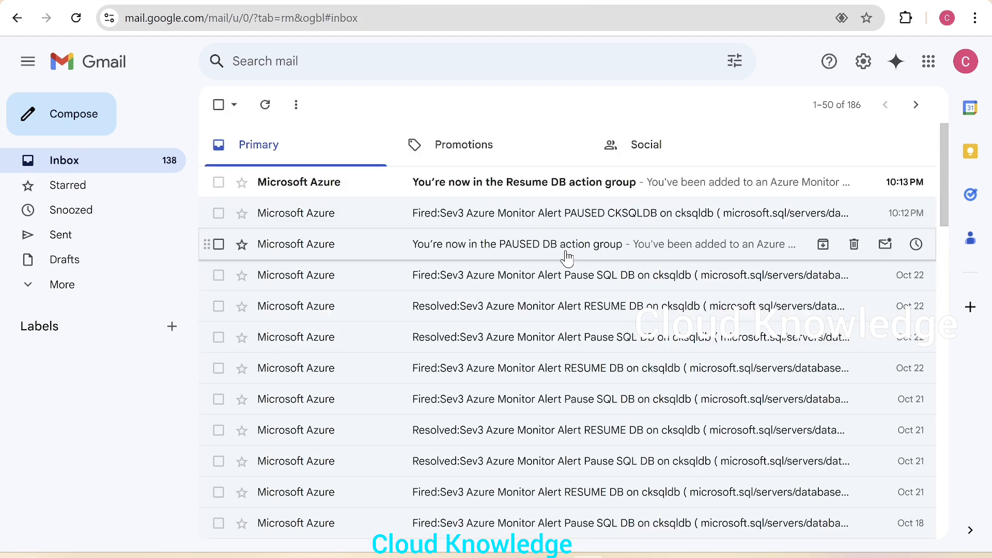
# Read the Resume DB action group email, then return to the Azure portal.
pyautogui.click(611, 195)
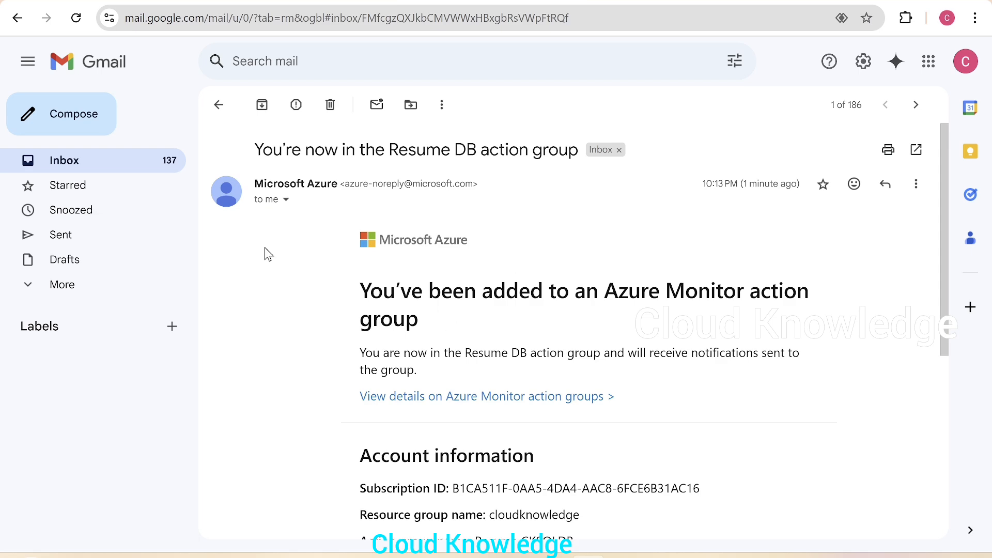
pyautogui.scroll(-6, 716, 321)
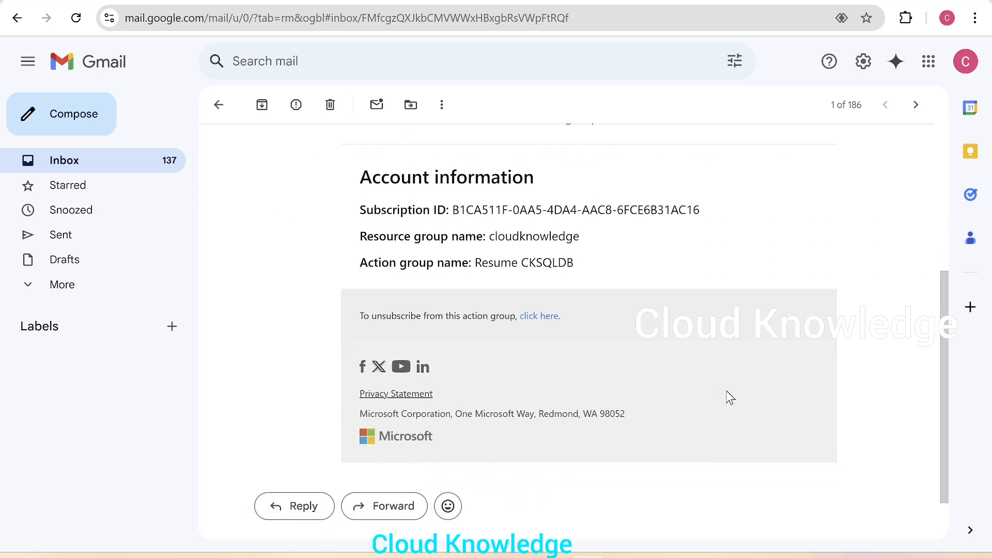
pyautogui.scroll(6, 728, 398)
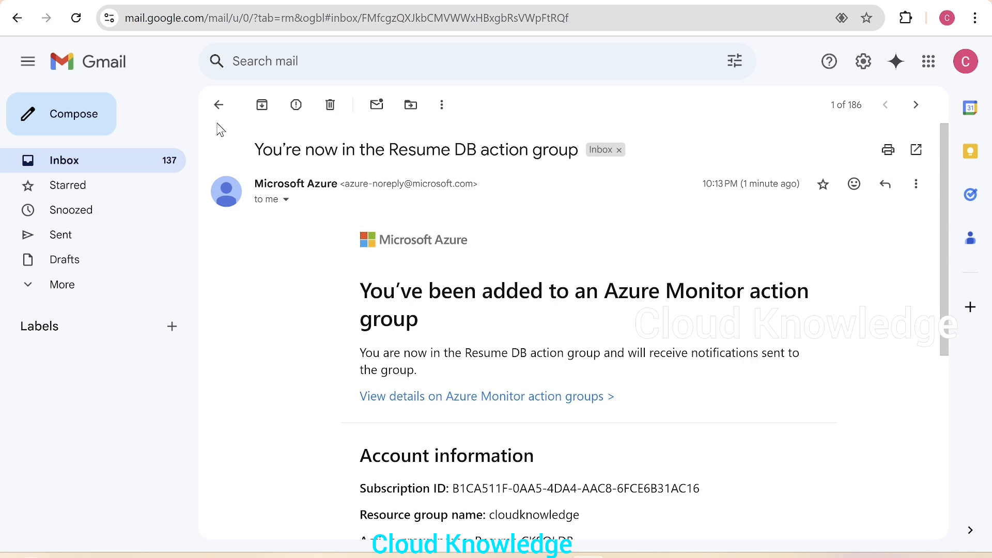
pyautogui.click(219, 105)
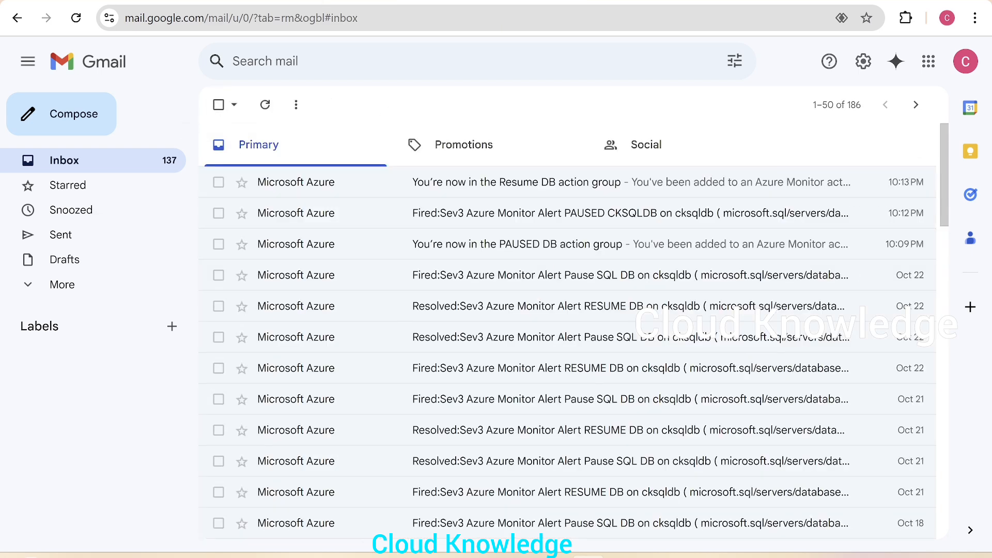
pyautogui.click(323, 2)
# Allowlist the client IP on the cksqldbserver firewall and sign in to the query editor.
pyautogui.click(469, 457)
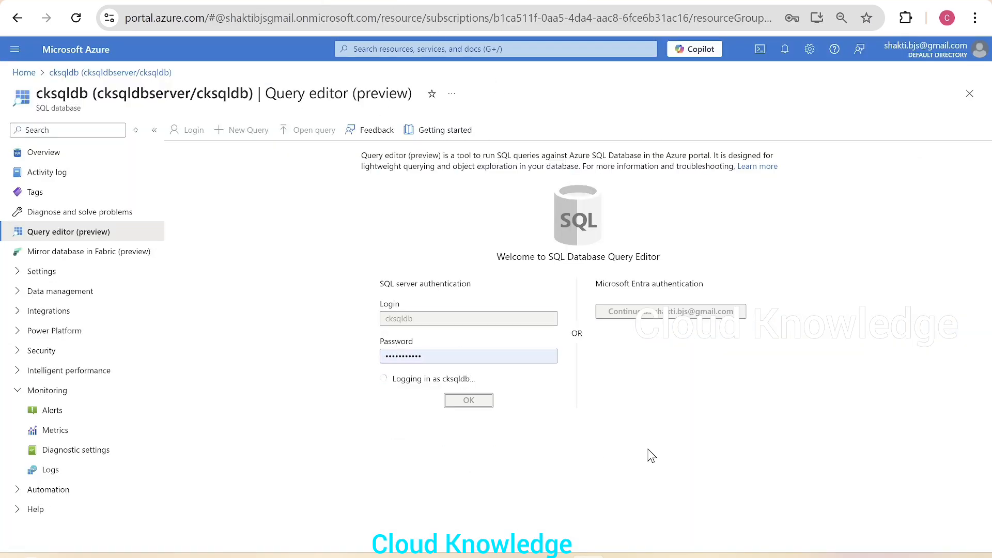
pyautogui.click(442, 466)
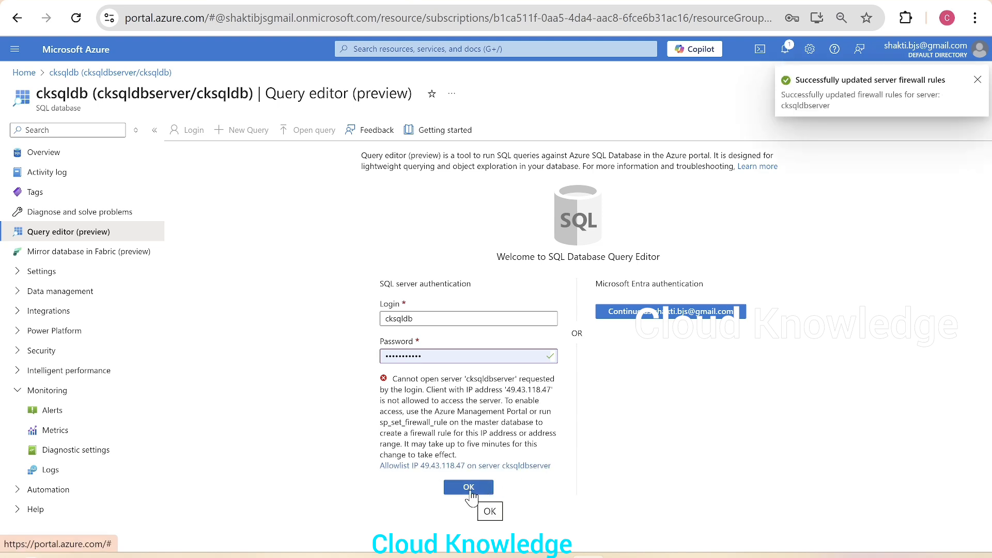
pyautogui.click(471, 490)
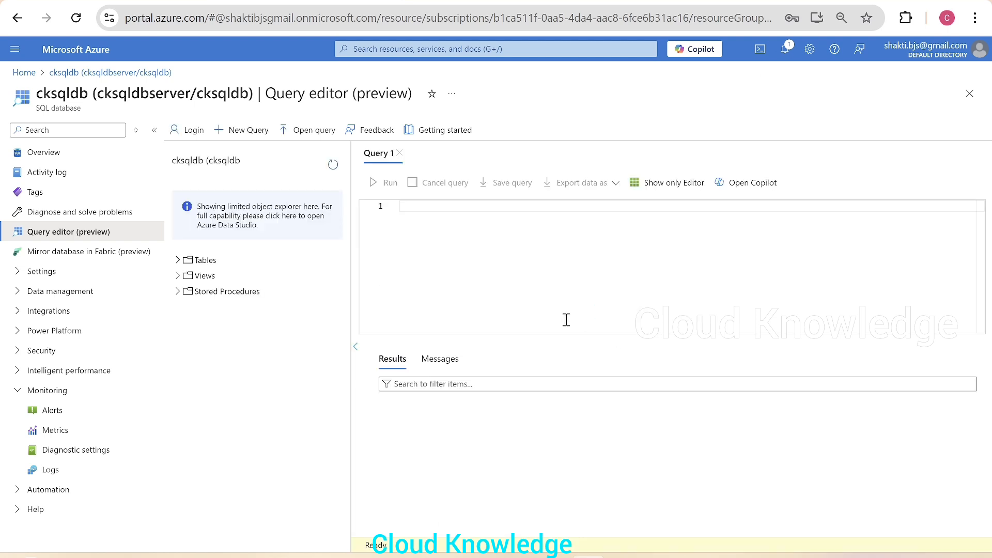
# Return to the cksqldb overview, discarding query edits, and check the 1-hour auto-pause delay.
pyautogui.click(56, 161)
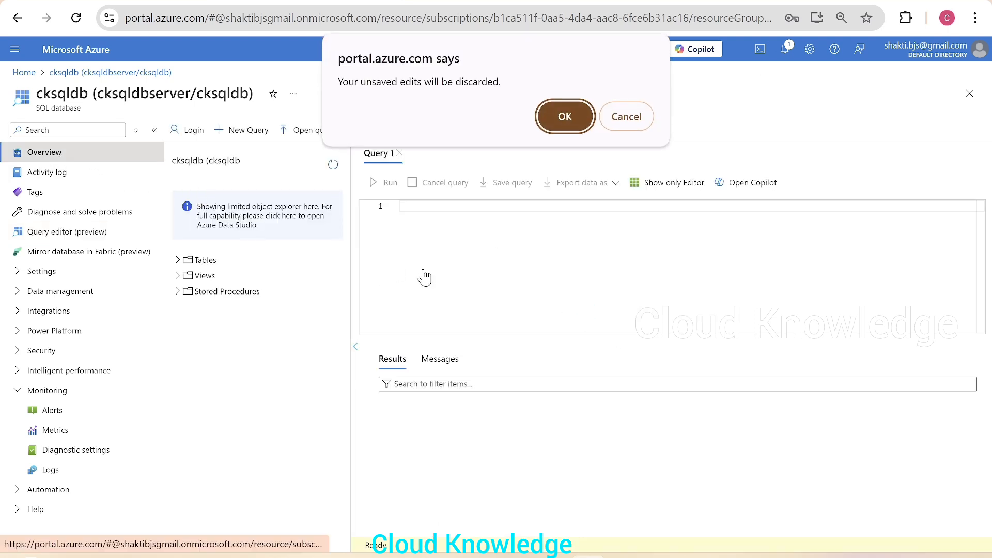
pyautogui.click(564, 118)
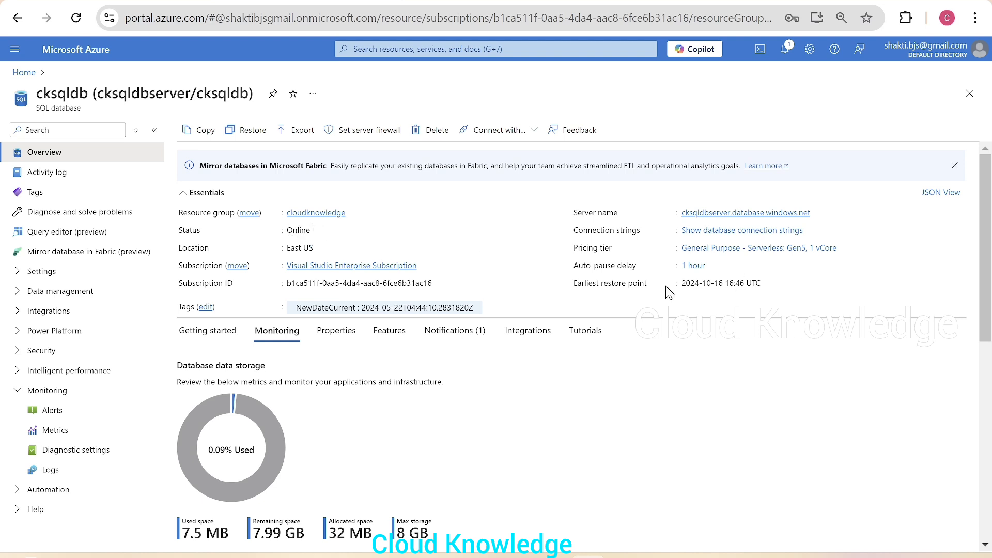
pyautogui.moveTo(563, 273); pyautogui.dragTo(648, 282)
pyautogui.click(690, 373)
pyautogui.moveTo(711, 283); pyautogui.dragTo(673, 267)
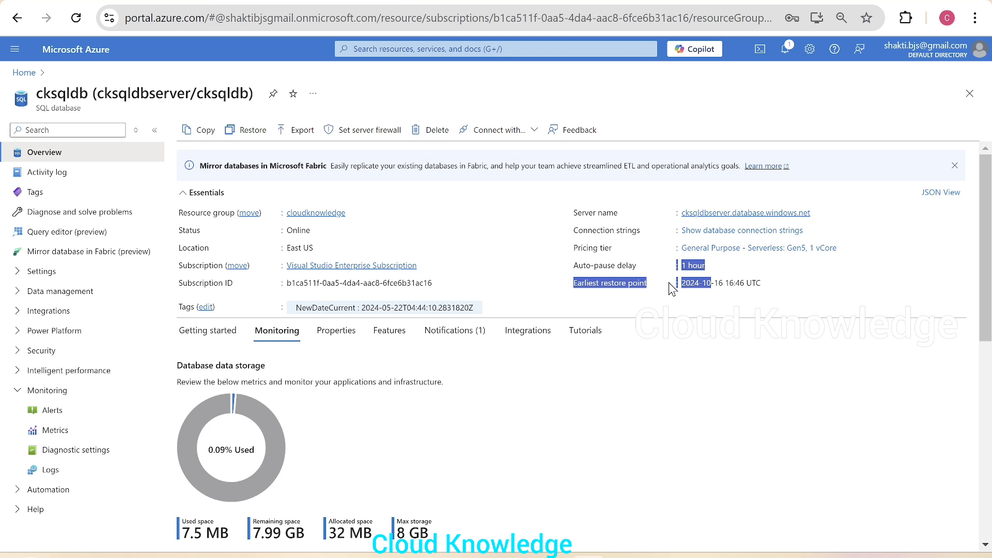
pyautogui.click(671, 418)
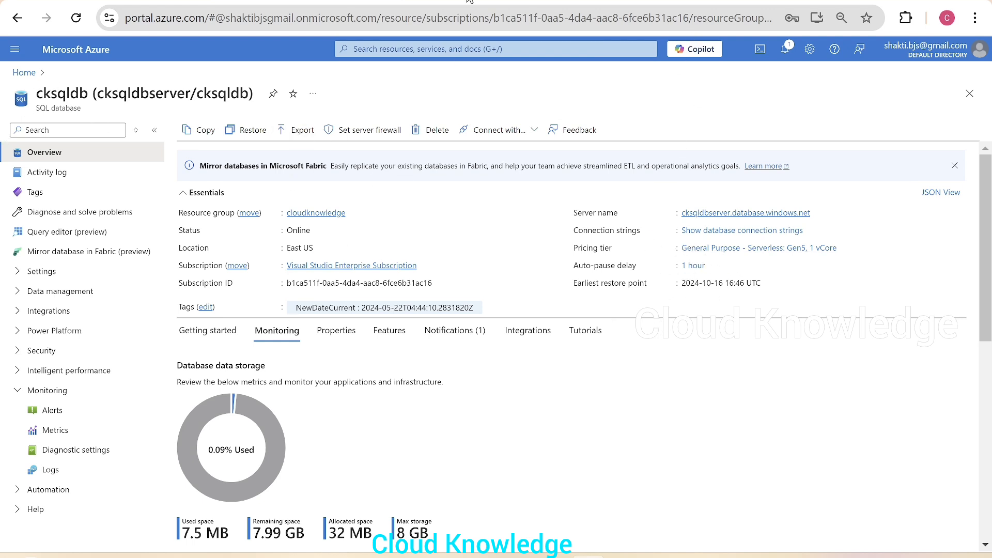
pyautogui.click(456, 331)
# Check the fired PAUSED CKSQLDB Sev3 alert, then confirm the cksqldb overview shows the database Paused.
pyautogui.click(286, 449)
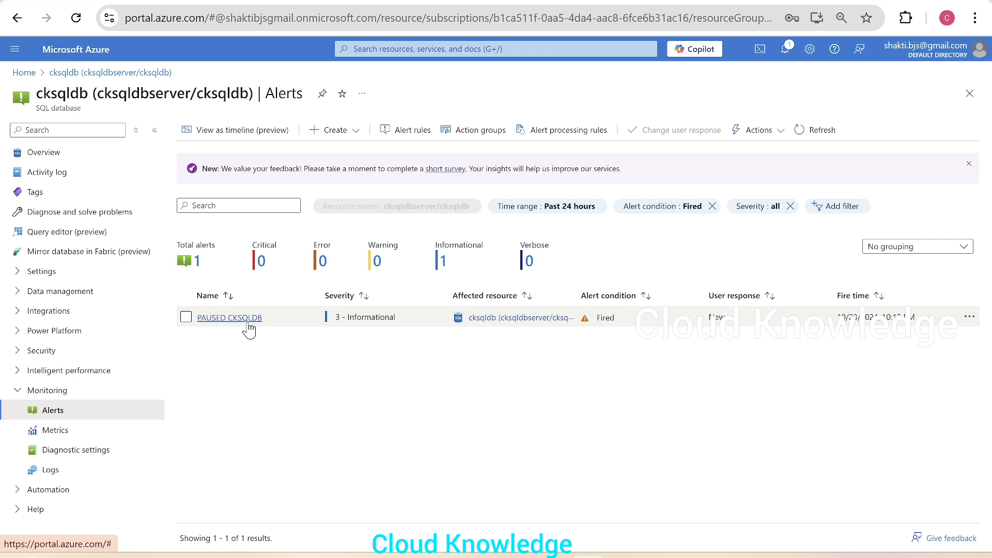
pyautogui.click(47, 155)
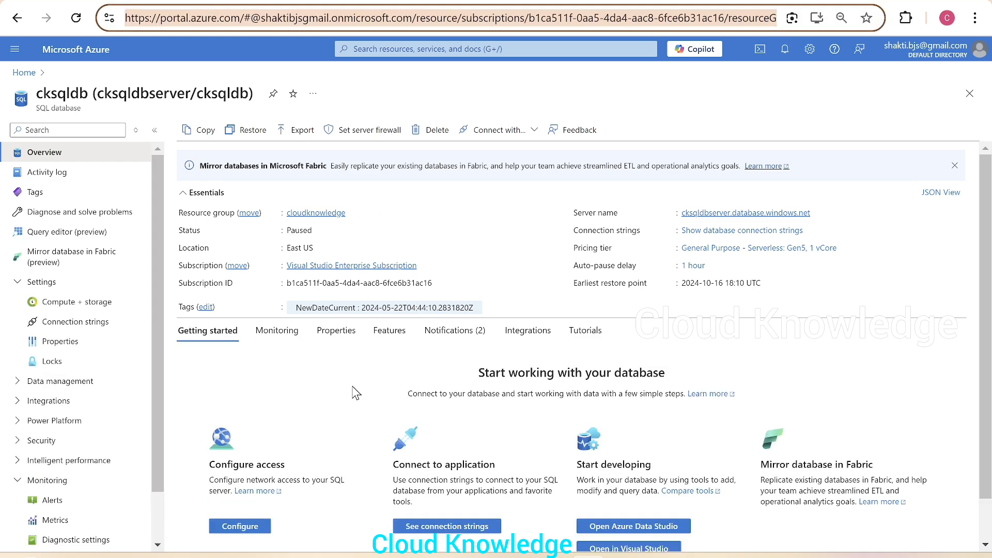
# Follow the 'This database is paused' notification to cksqldb's Alerts list showing PAUSED CKSQLDB at 3 - Informational.
pyautogui.click(347, 388)
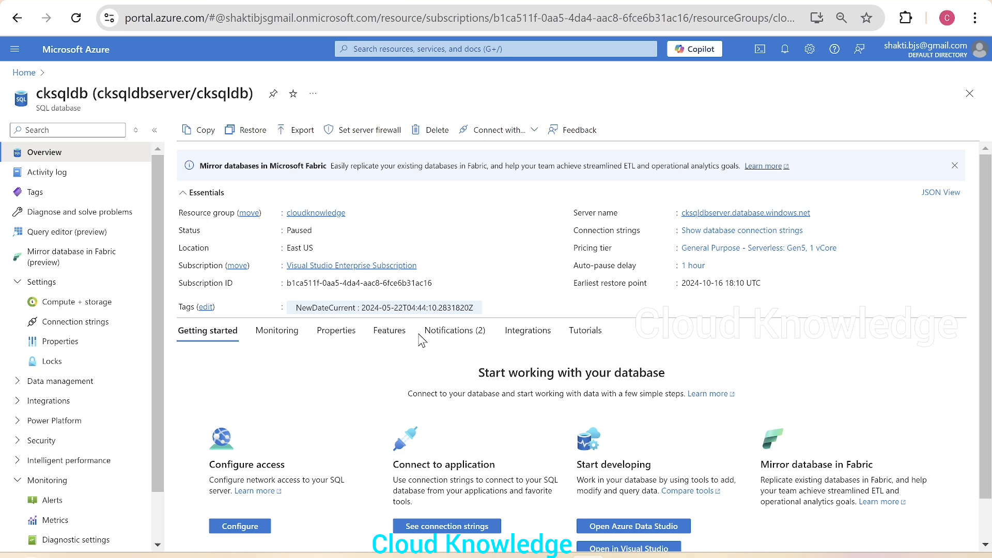
pyautogui.click(469, 333)
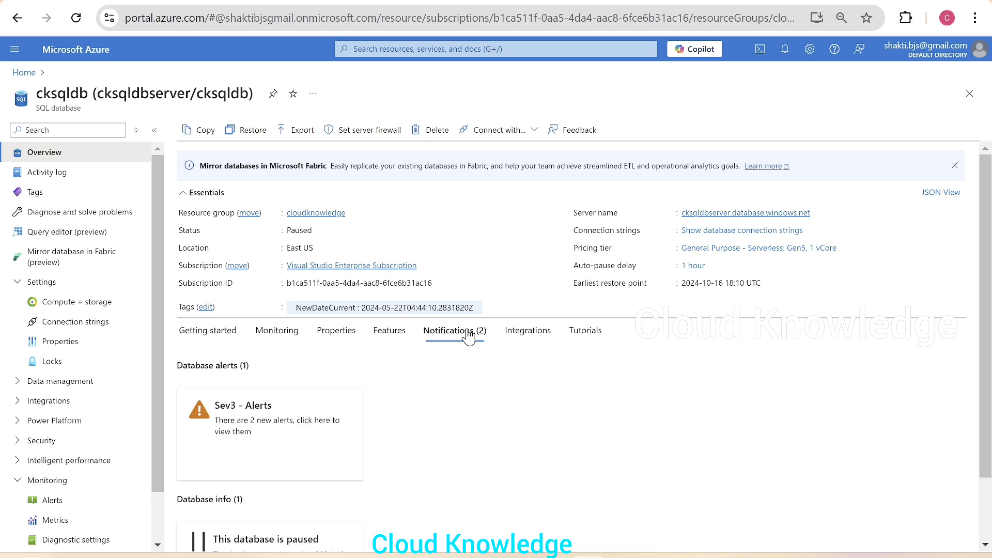
pyautogui.scroll(-2, 468, 338)
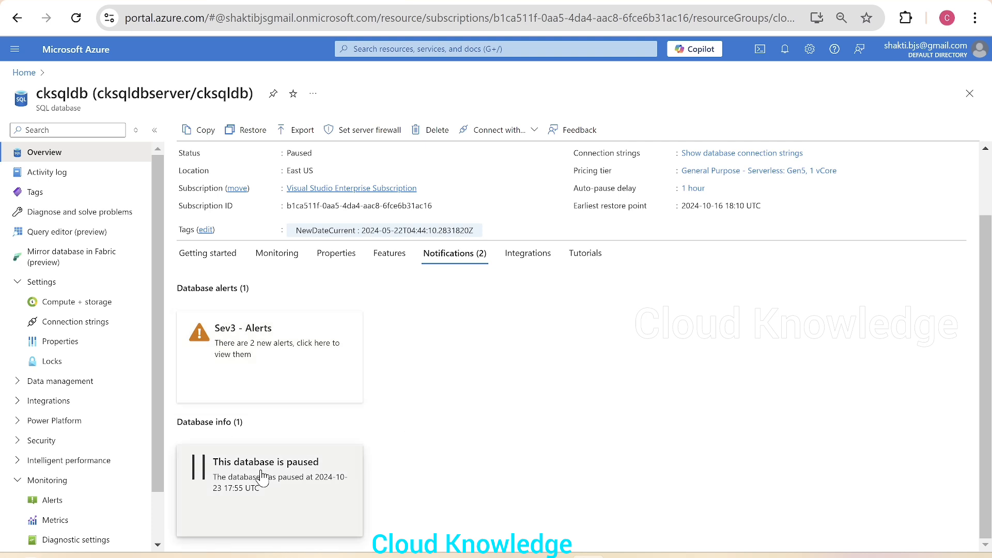
pyautogui.click(320, 499)
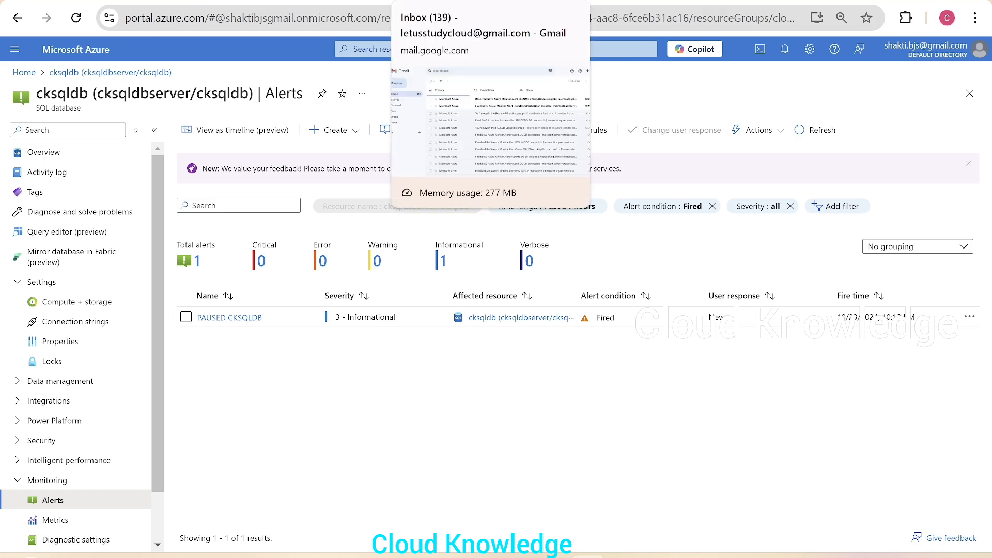
# In Gmail, read the Resolved RESUME CKSQLDB alert email and return to the inbox.
pyautogui.click(449, 2)
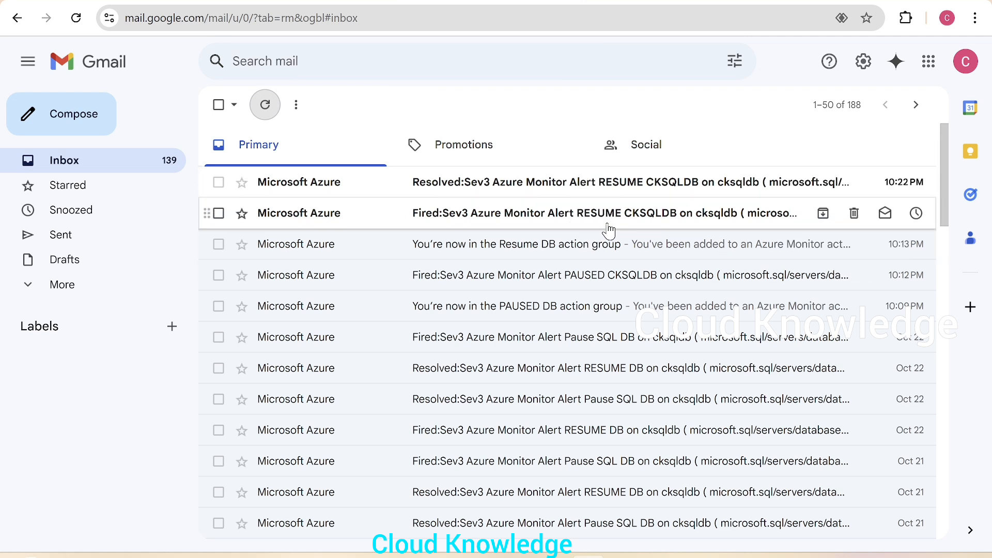
pyautogui.click(700, 186)
pyautogui.scroll(-7, 693, 444)
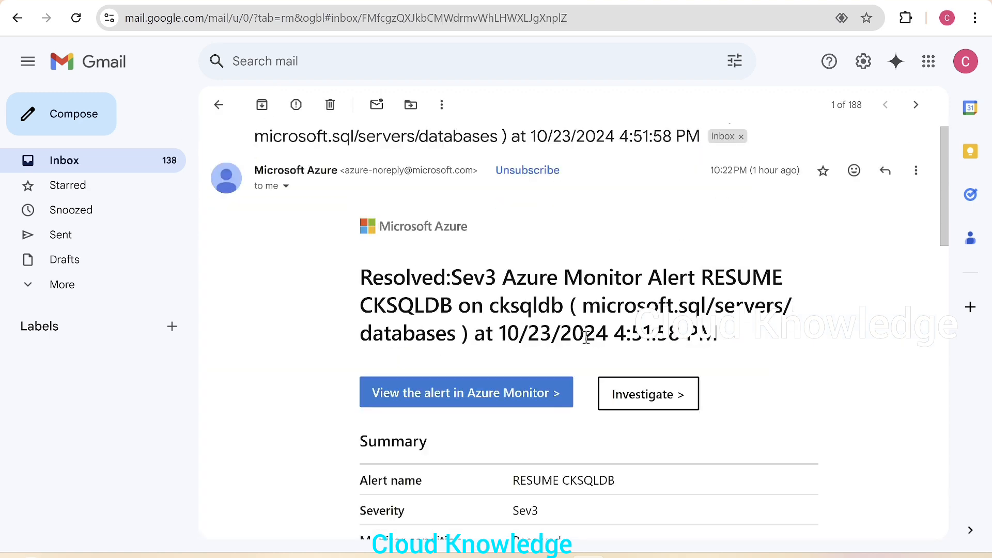
pyautogui.click(219, 104)
# Read through the Fired RESUME CKSQLDB alert email details and go back to the inbox.
pyautogui.click(551, 224)
pyautogui.scroll(-9, 679, 400)
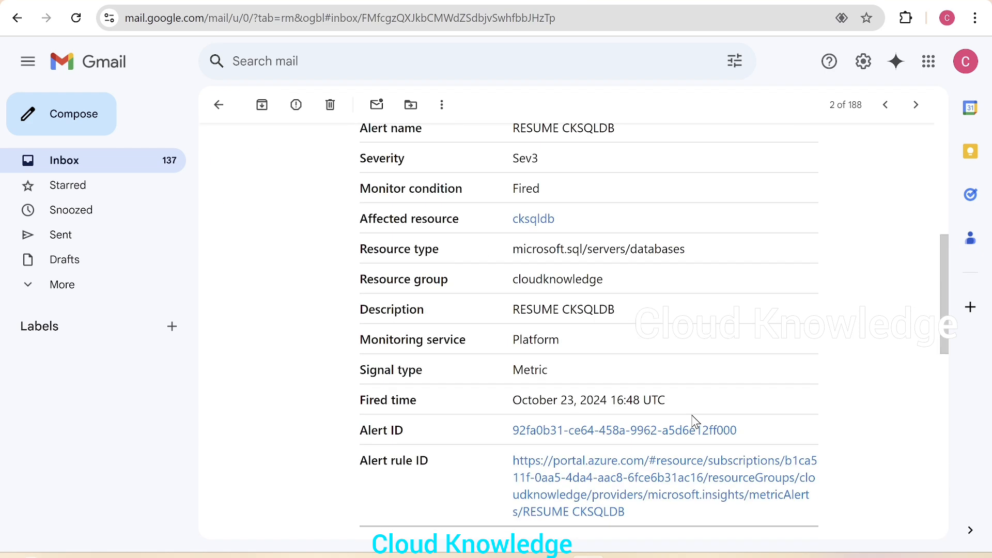
pyautogui.scroll(-6, 671, 400)
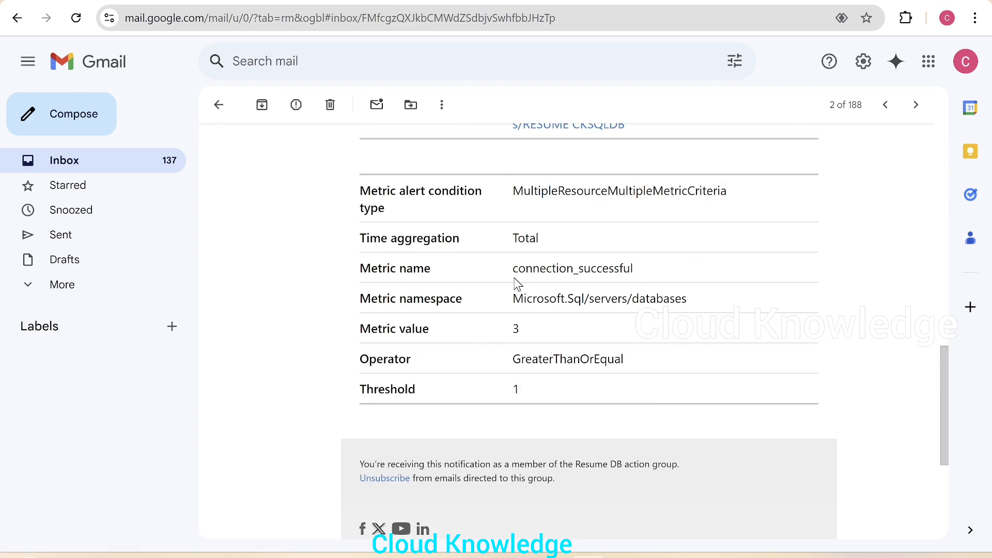
pyautogui.click(219, 105)
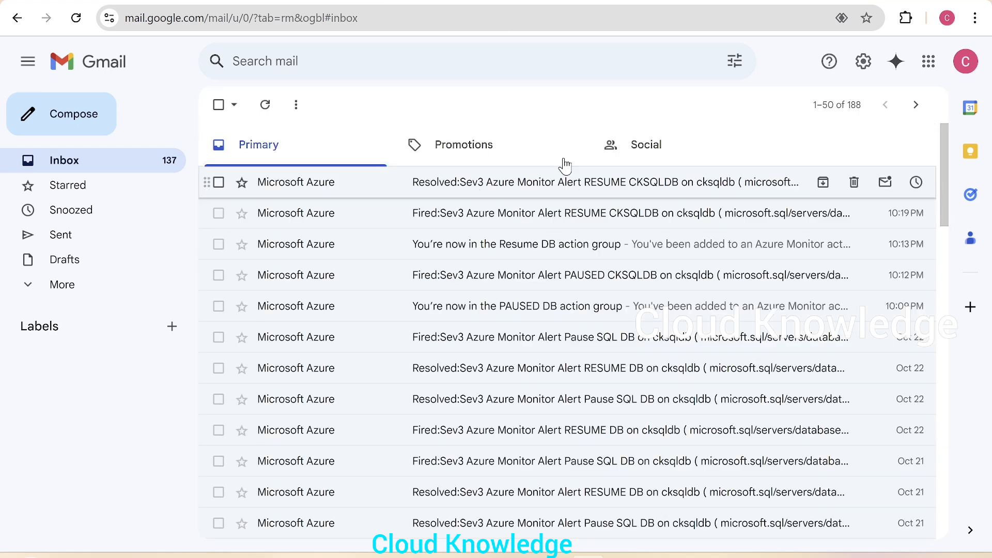